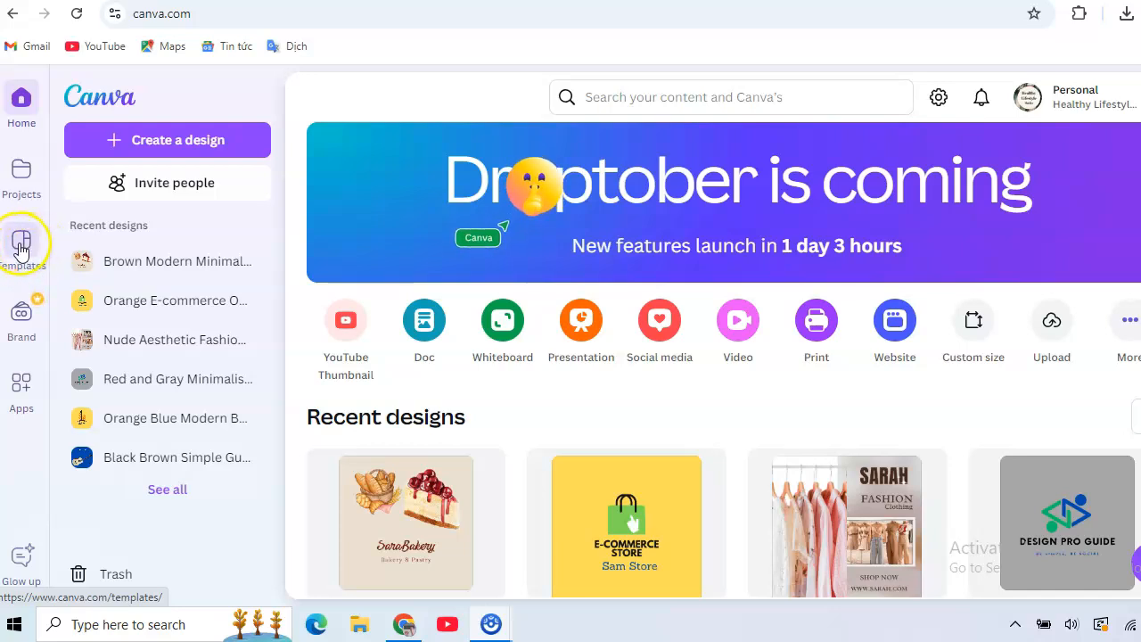
# Search the template library for "logo for etsy shop"
pyautogui.click(23, 248)
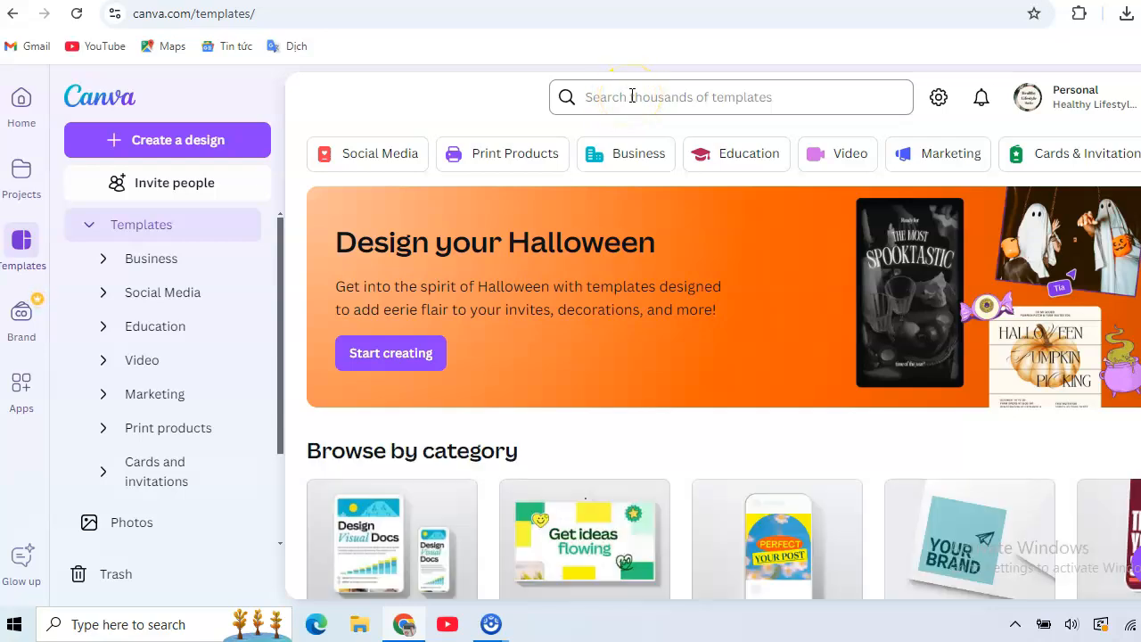
pyautogui.click(632, 95)
pyautogui.write('logo fo')
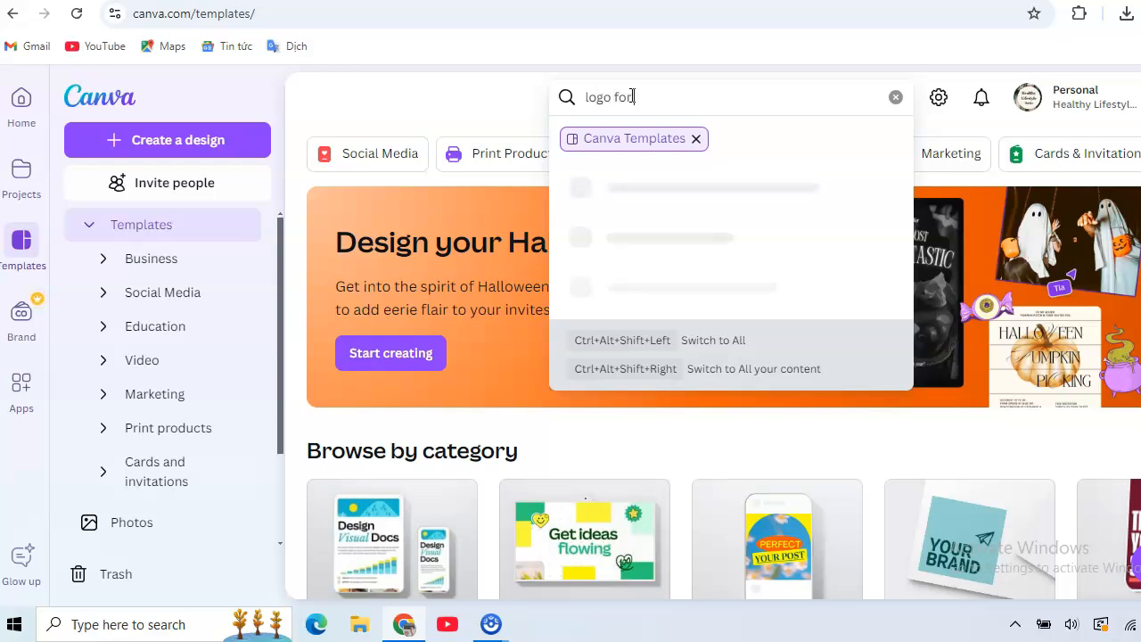
pyautogui.write('r etsy shop')
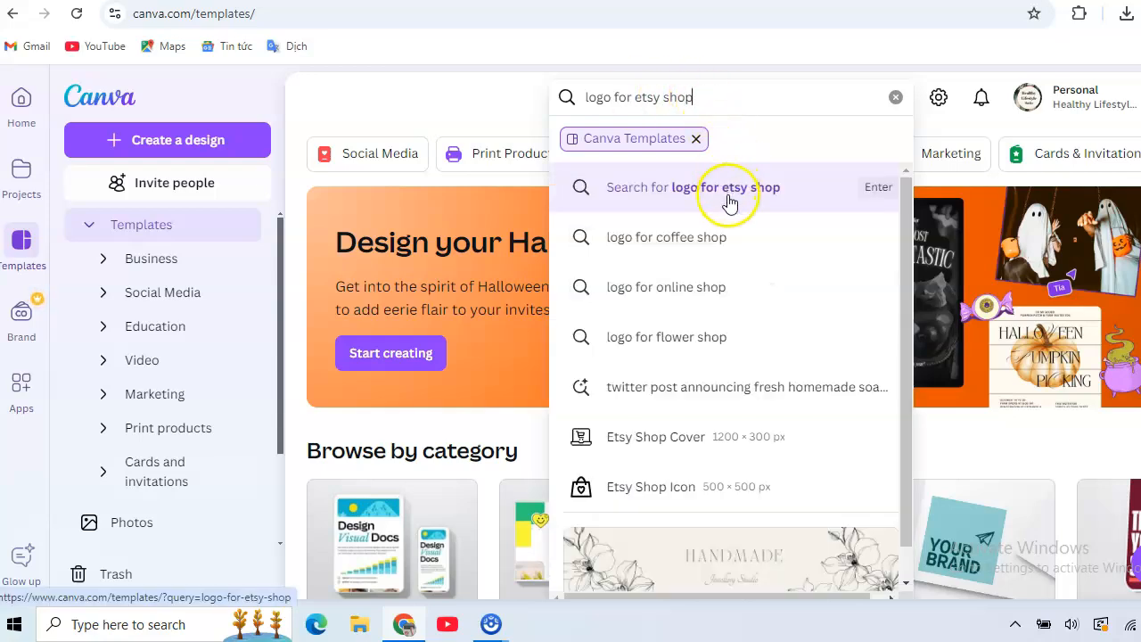
pyautogui.click(727, 189)
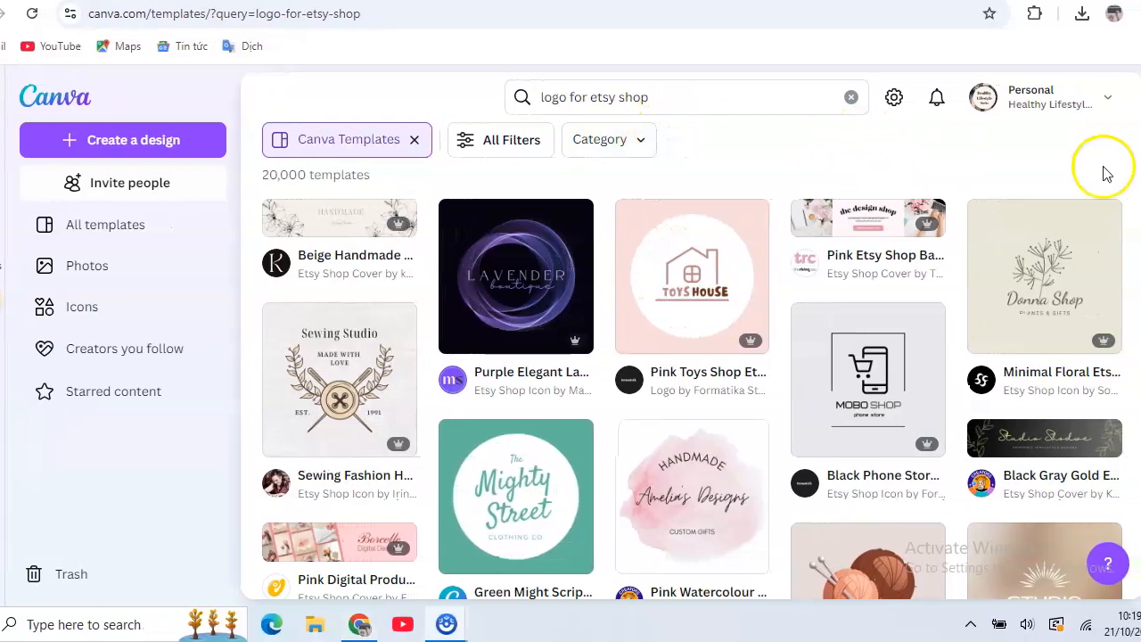
# Browse the Etsy shop logo templates and open the Dream butterfly moth shop icon for editing
pyautogui.scroll(-1, 693, 360)
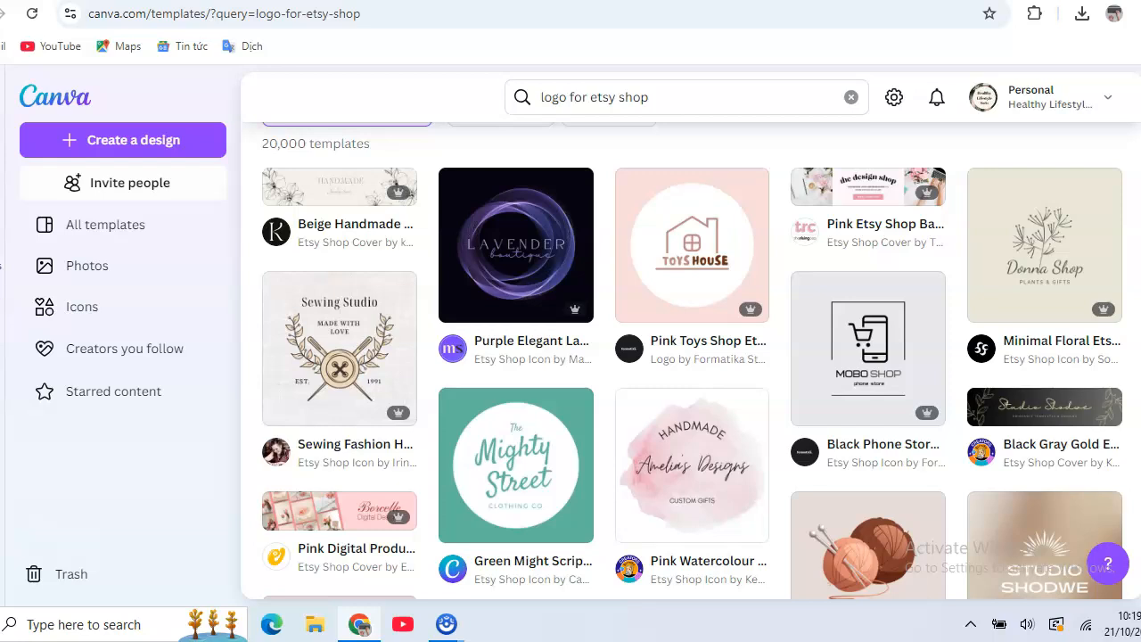
pyautogui.scroll(-1, 692, 360)
pyautogui.scroll(2, 691, 361)
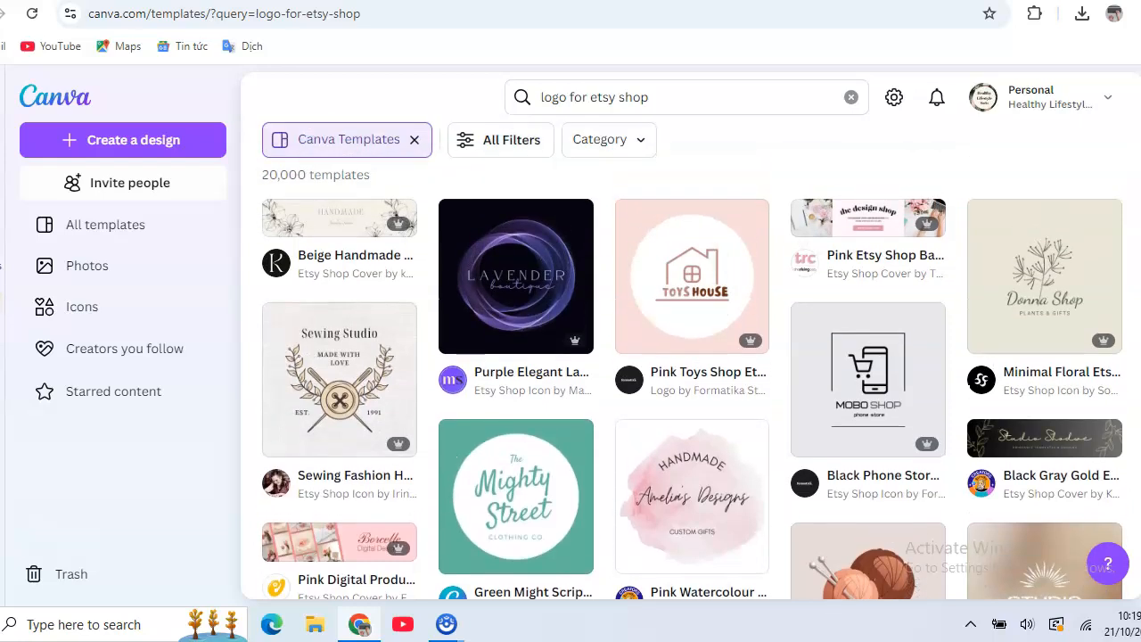
pyautogui.moveTo(744, 340)
pyautogui.scroll(-1, 694, 360)
pyautogui.scroll(-1, 693, 360)
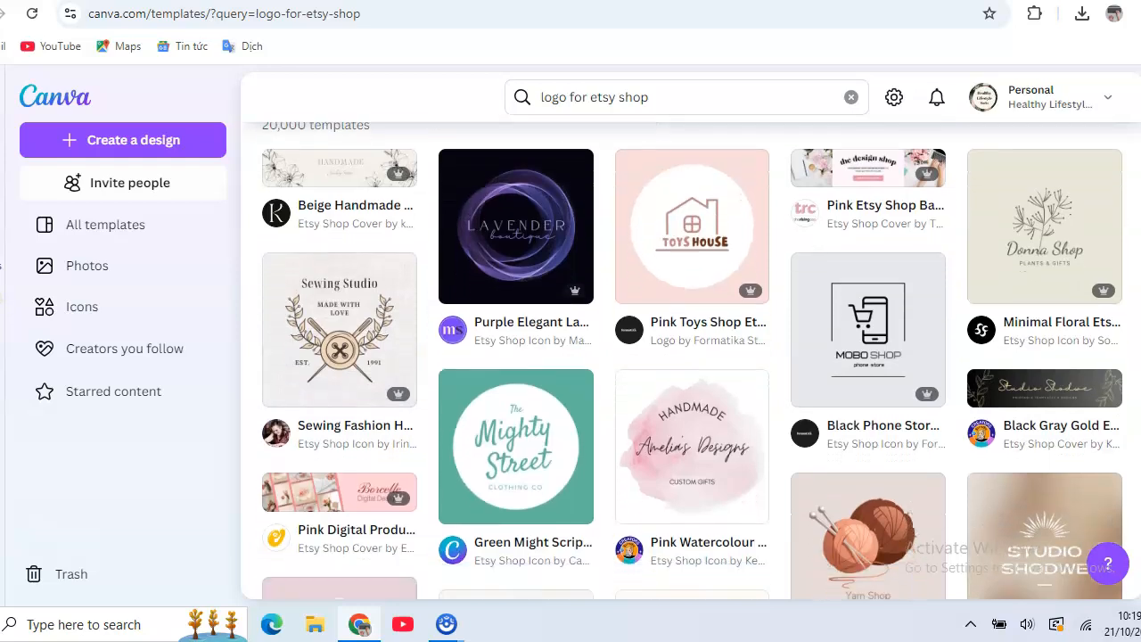
pyautogui.scroll(-1, 692, 360)
pyautogui.scroll(-1, 693, 360)
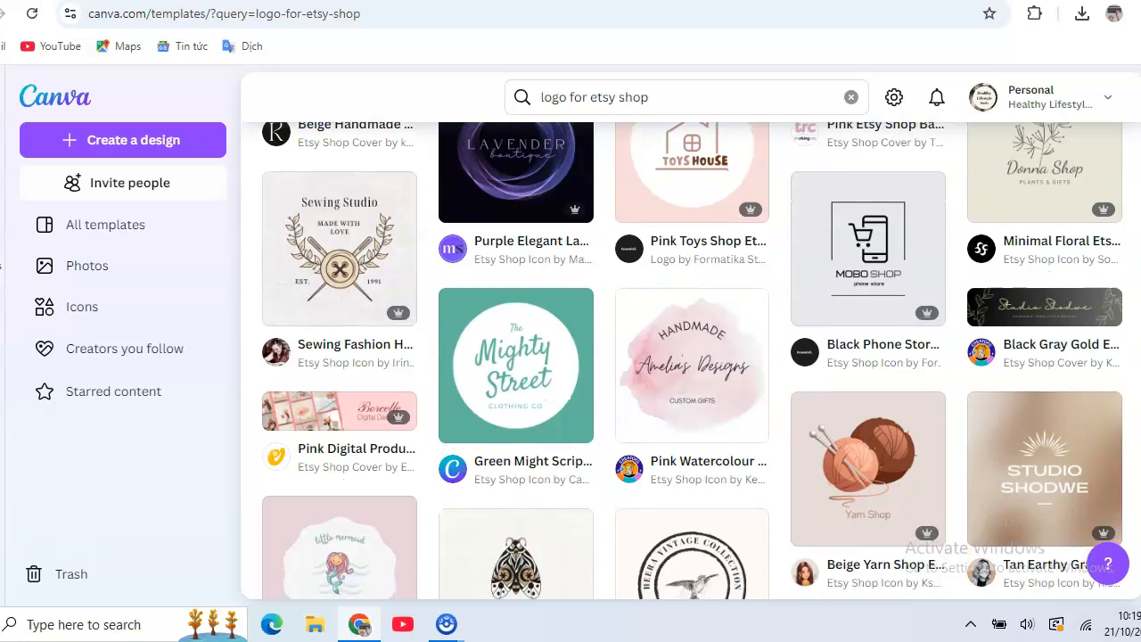
pyautogui.scroll(-1, 692, 360)
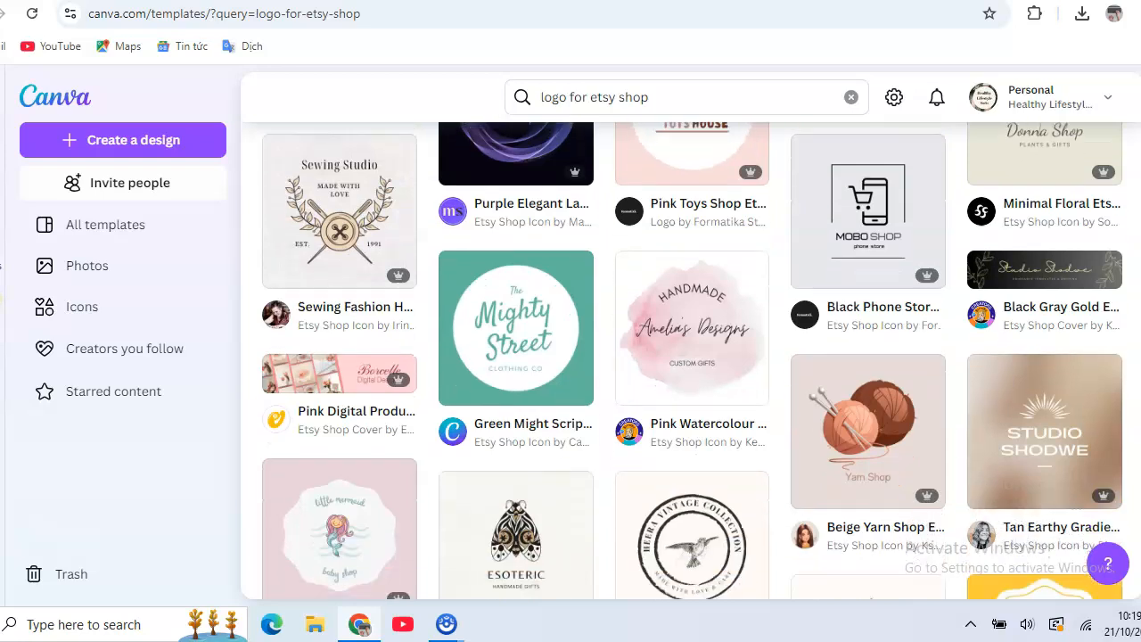
pyautogui.scroll(-1, 693, 360)
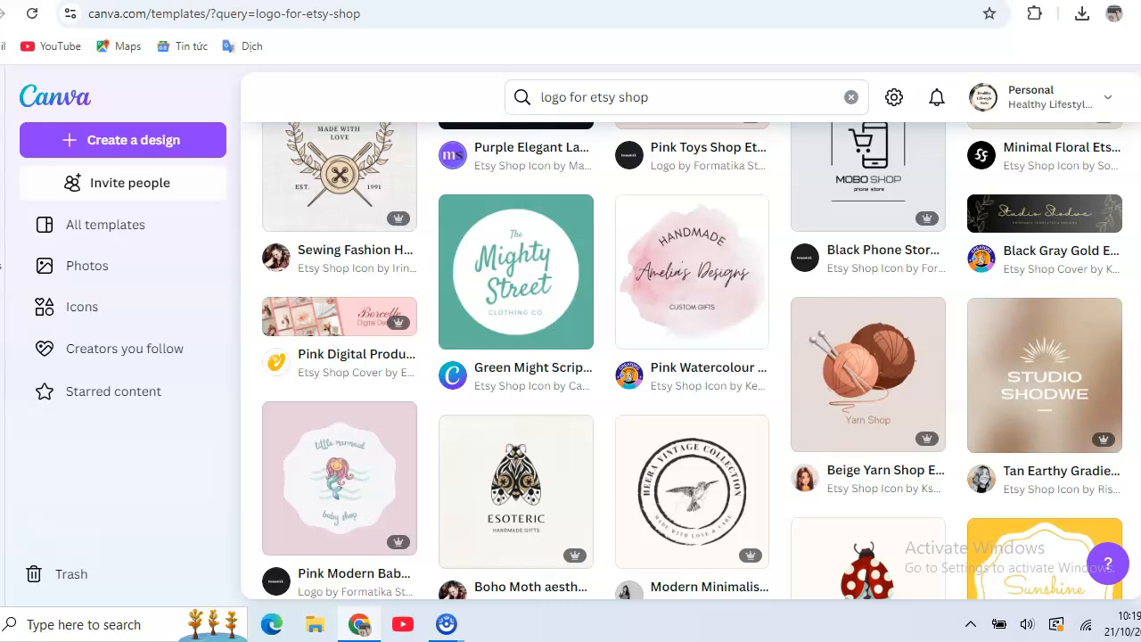
pyautogui.scroll(-5, 693, 360)
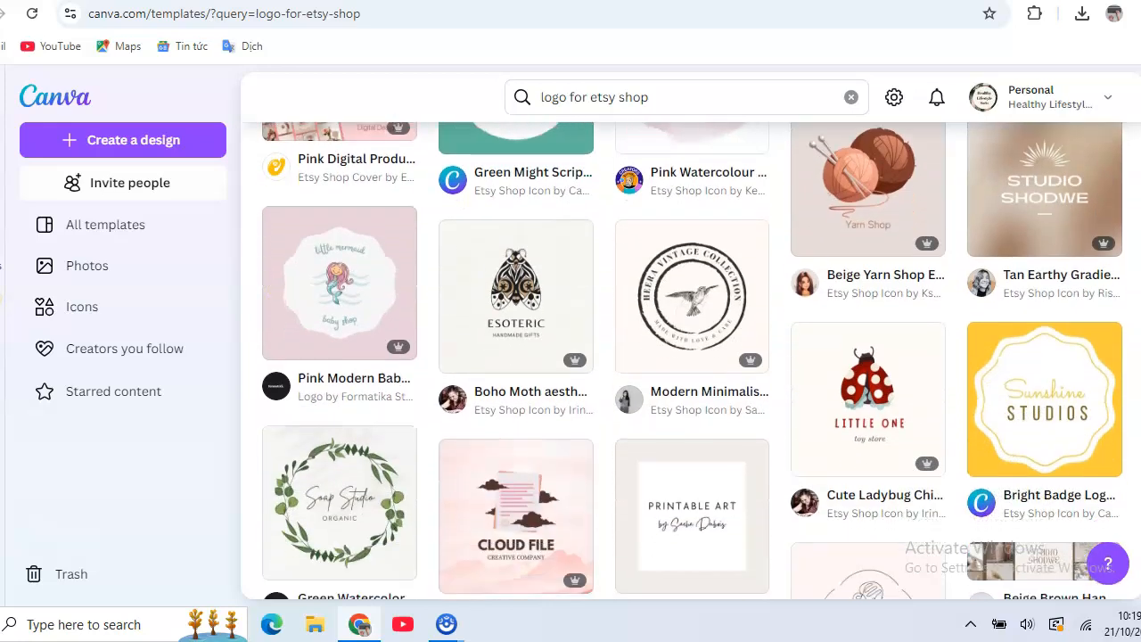
pyautogui.scroll(-3, 693, 360)
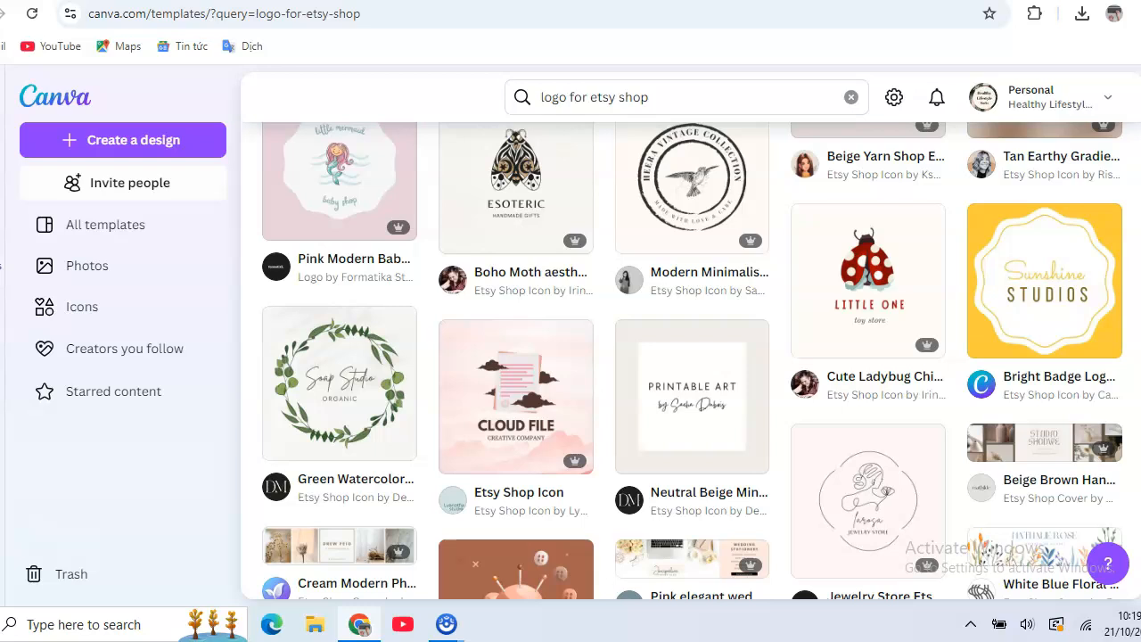
pyautogui.scroll(-4, 693, 360)
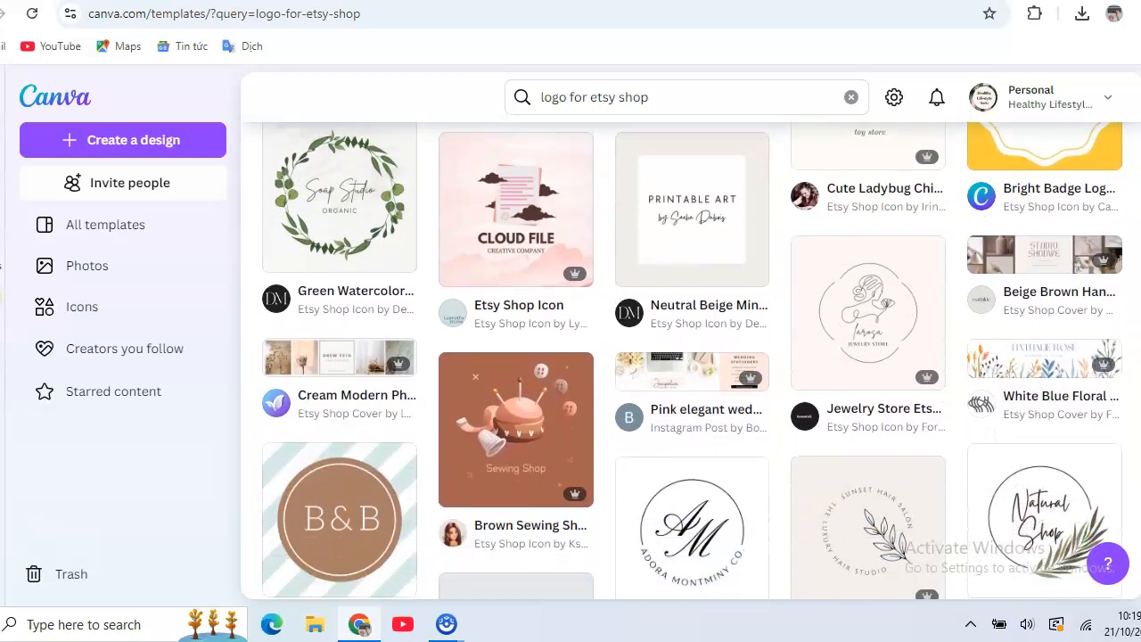
pyautogui.scroll(-5, 693, 361)
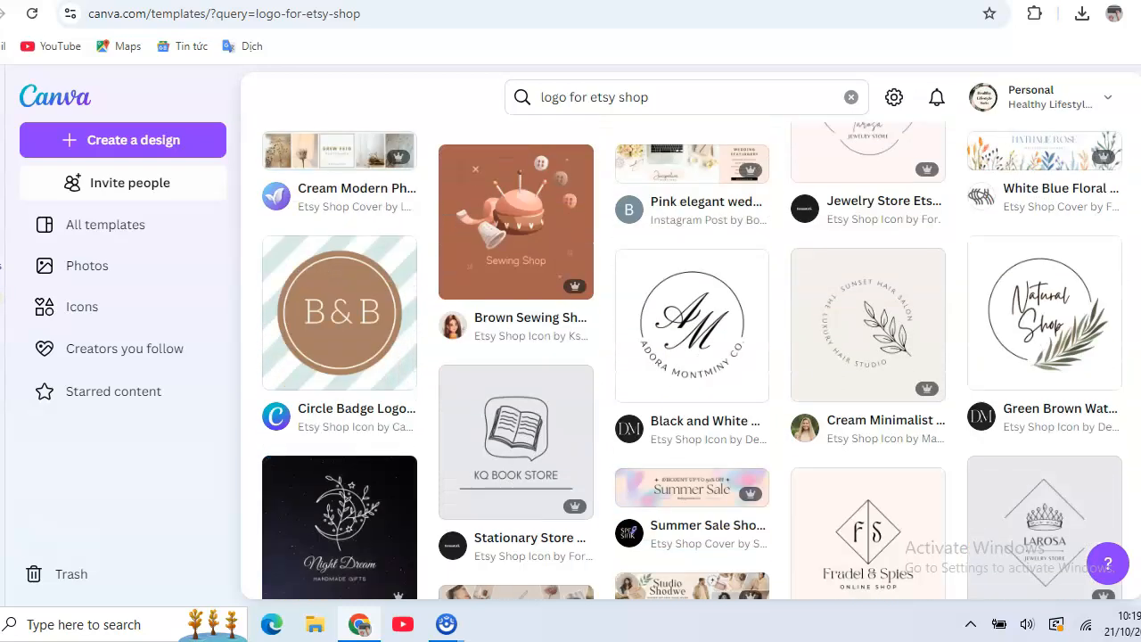
pyautogui.scroll(-7, 693, 360)
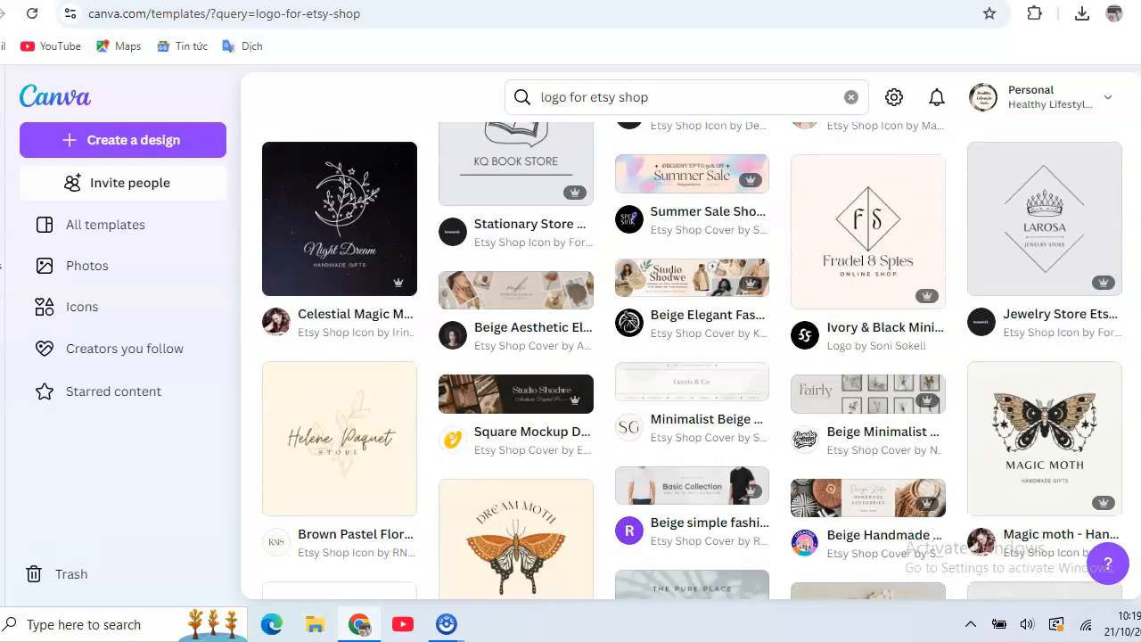
pyautogui.scroll(-1, 693, 360)
pyautogui.scroll(-3, 693, 360)
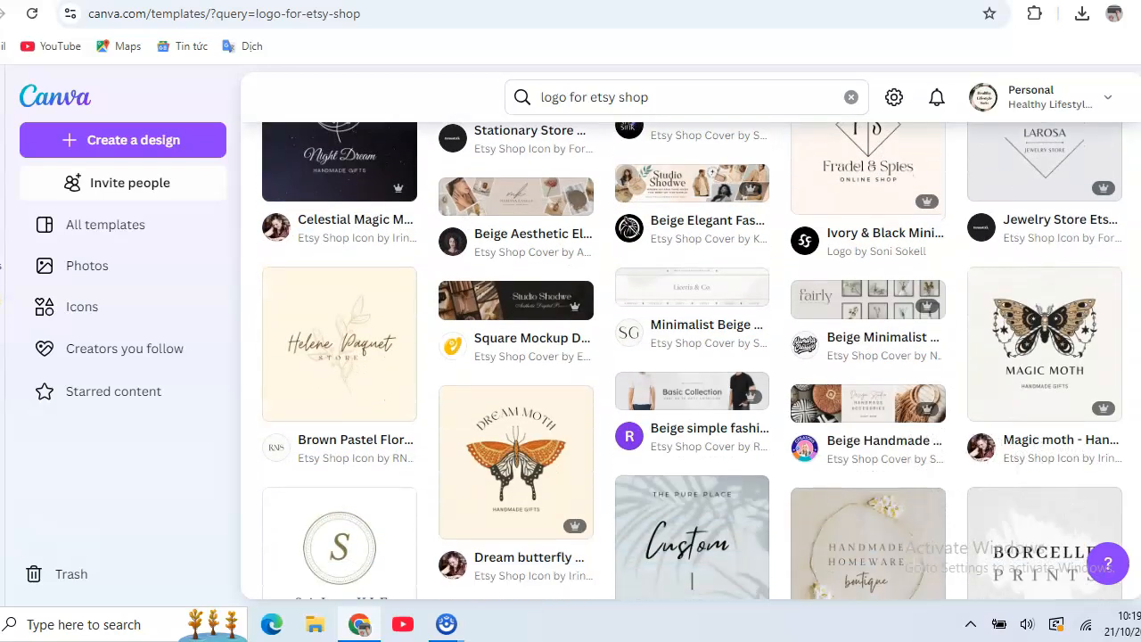
pyautogui.scroll(-2, 693, 360)
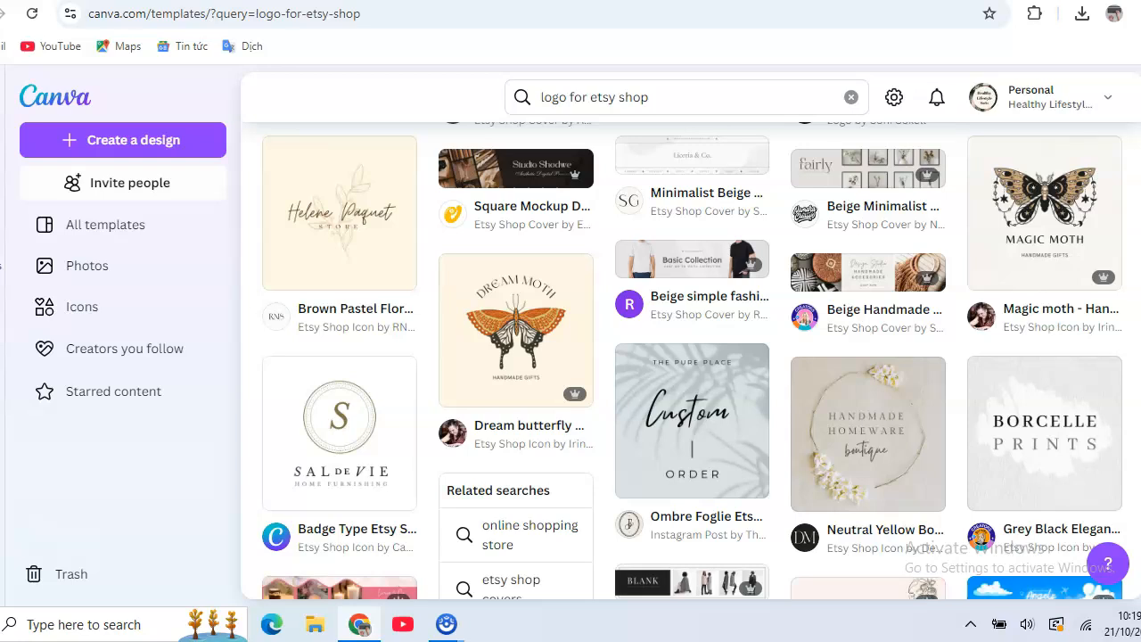
pyautogui.scroll(-3, 693, 360)
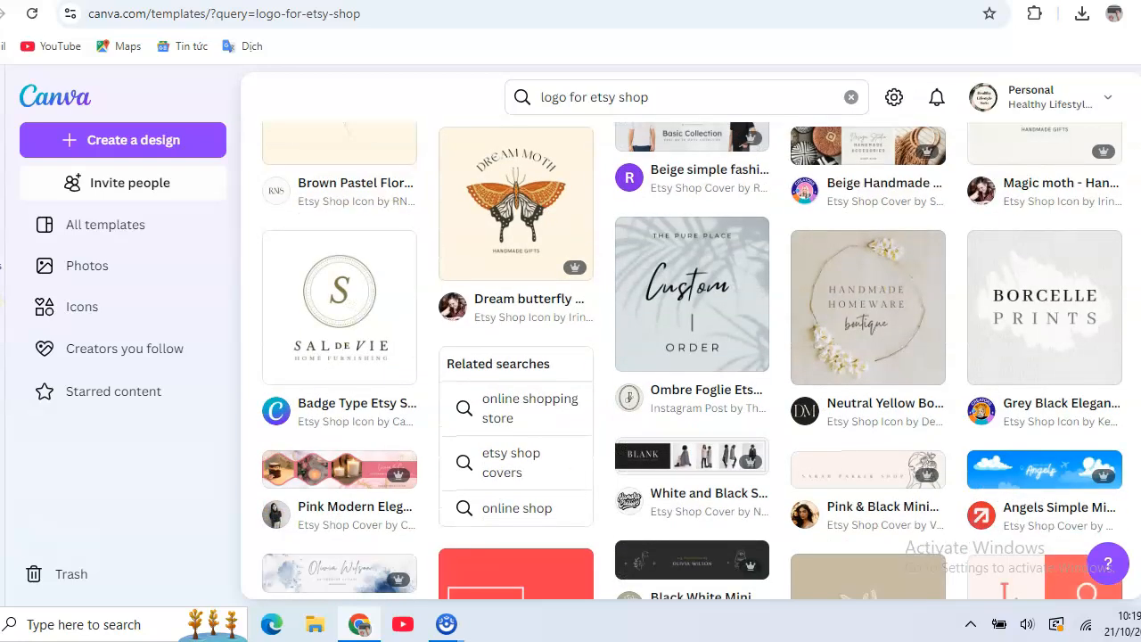
pyautogui.click(504, 245)
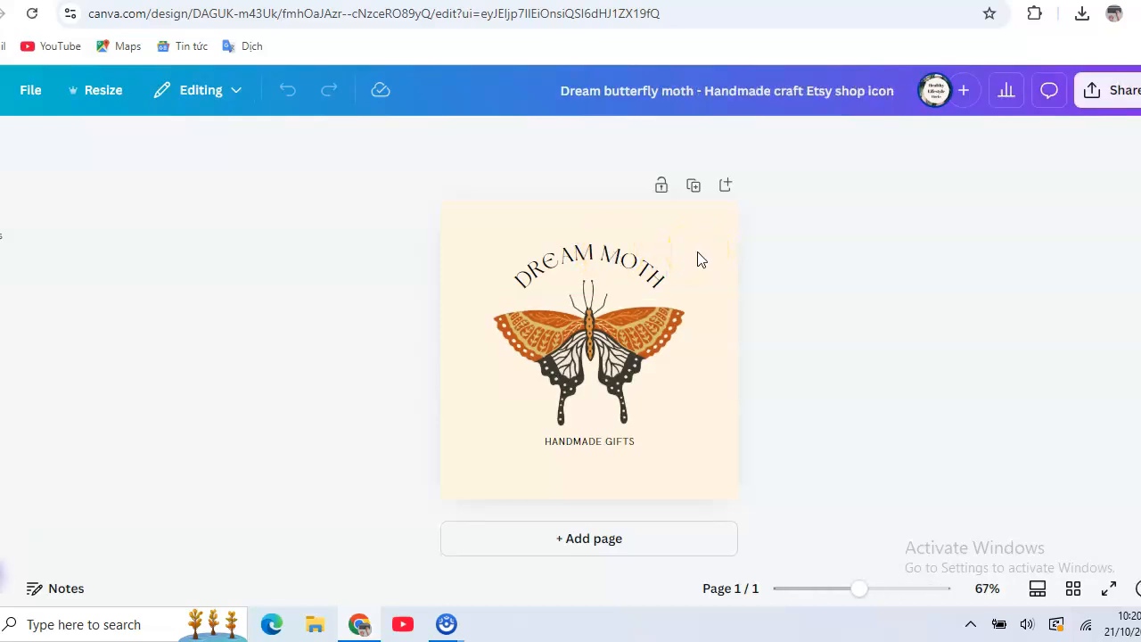
# Replace the curved "DREAM MOTH" title text with "BUTTERFLY LOVER" on two lines
pyautogui.doubleClick(599, 270)
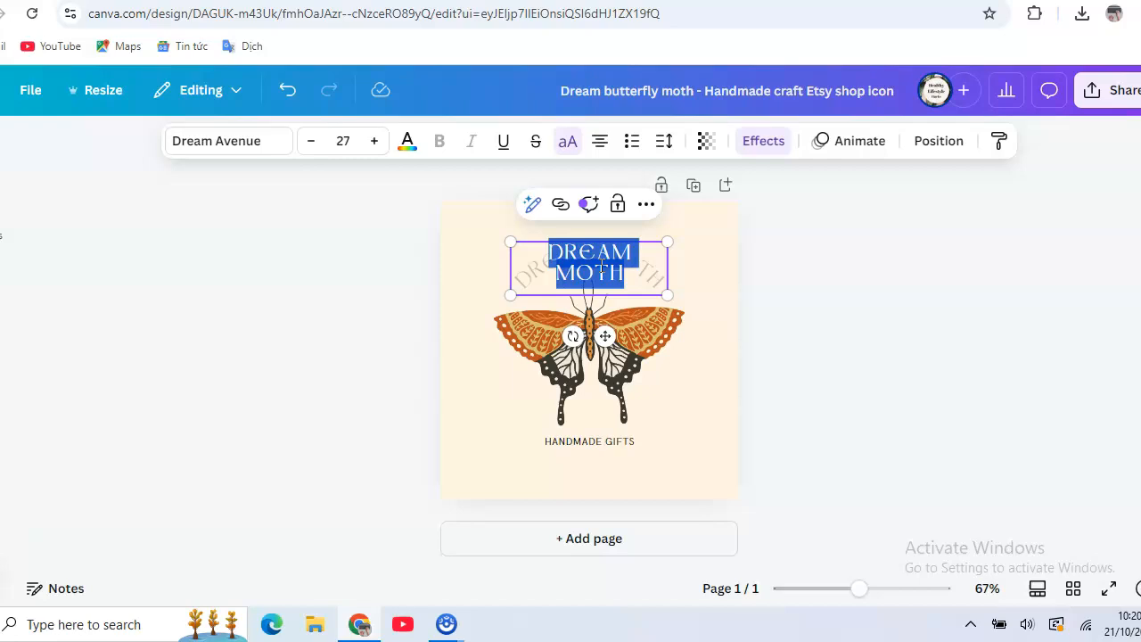
pyautogui.write('BUTTER')
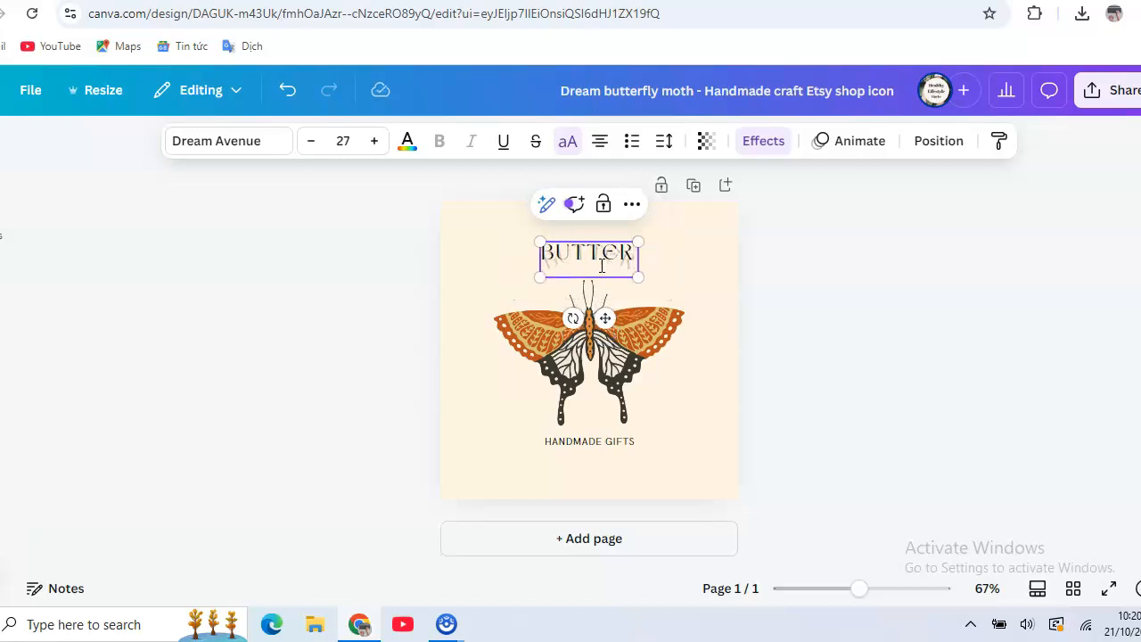
pyautogui.write('FLY')
pyautogui.press('Return')
pyautogui.write('LOVER')
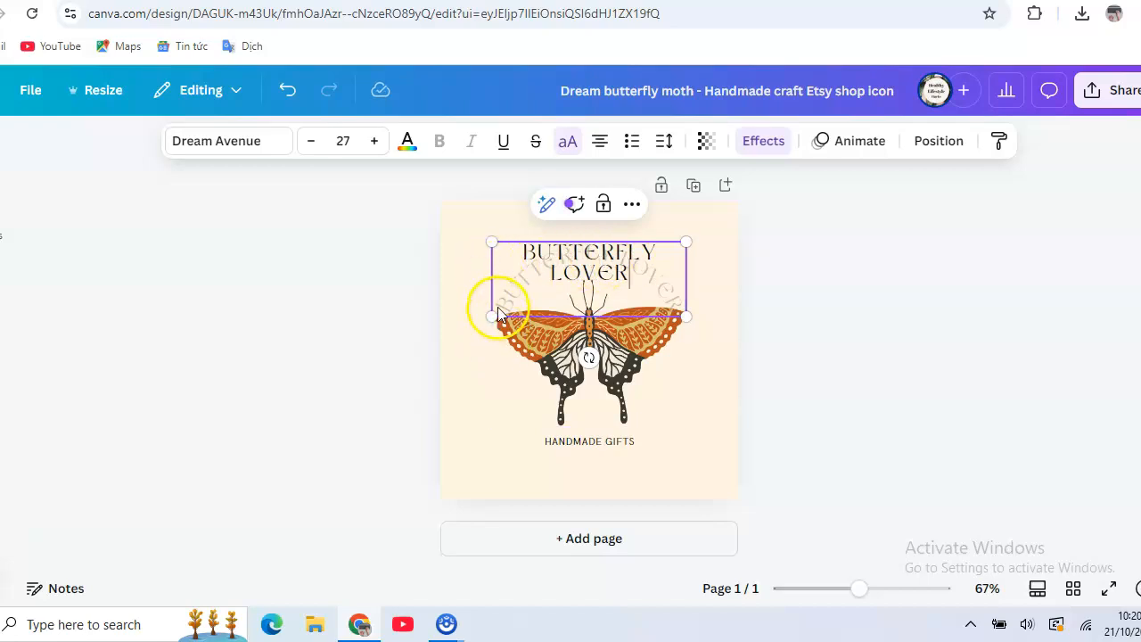
# Enlarge the curved title on both sides so it arches across nearly the full width of the design
pyautogui.moveTo(484, 313); pyautogui.dragTo(460, 329)
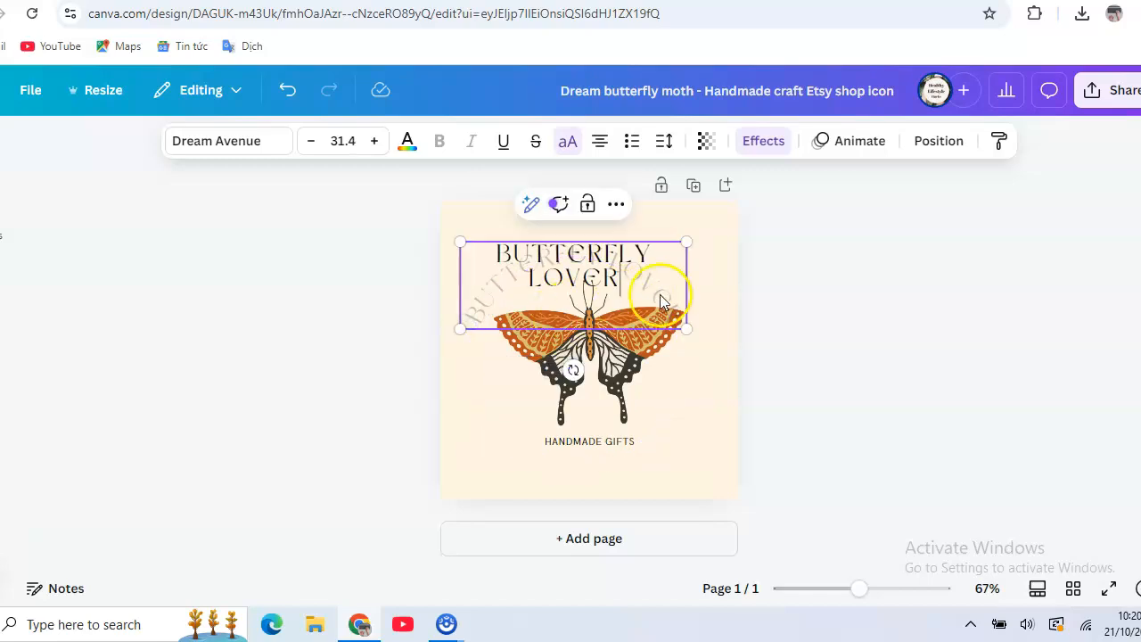
pyautogui.moveTo(684, 325); pyautogui.dragTo(731, 351)
pyautogui.click(401, 306)
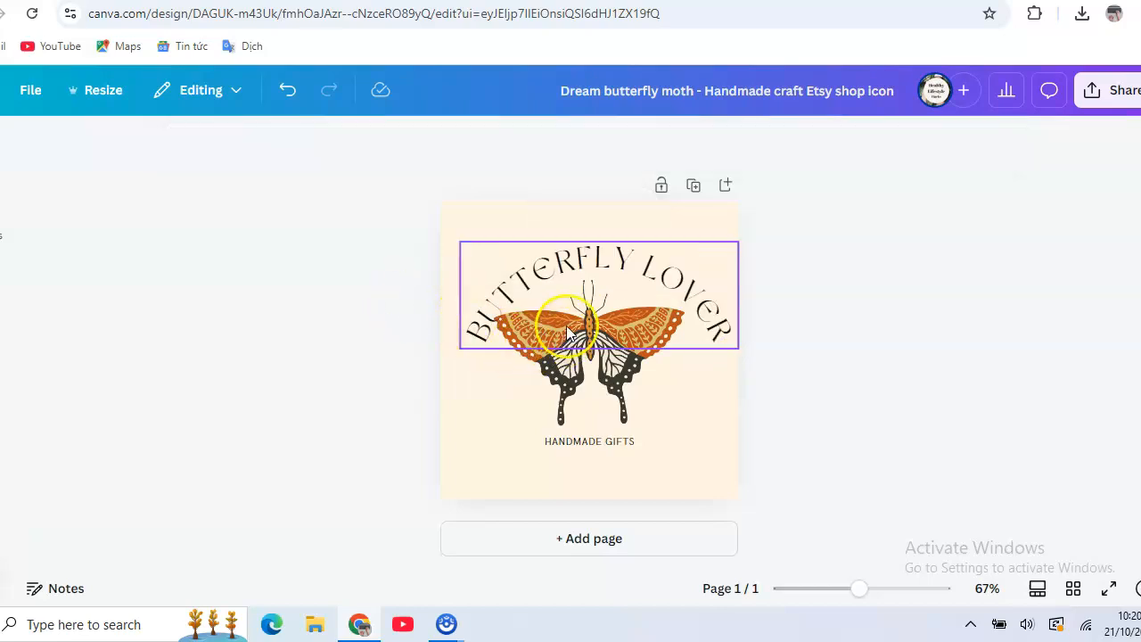
# Delete the orange butterfly graphic from the design and search the elements library for "butterfly"
pyautogui.click(565, 378)
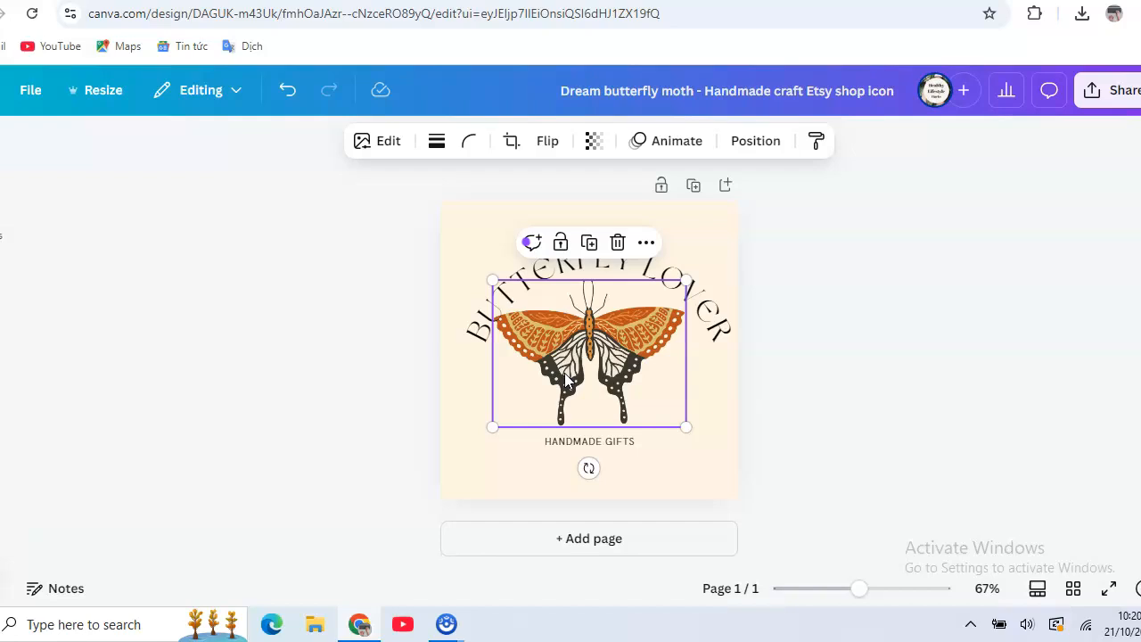
pyautogui.click(616, 249)
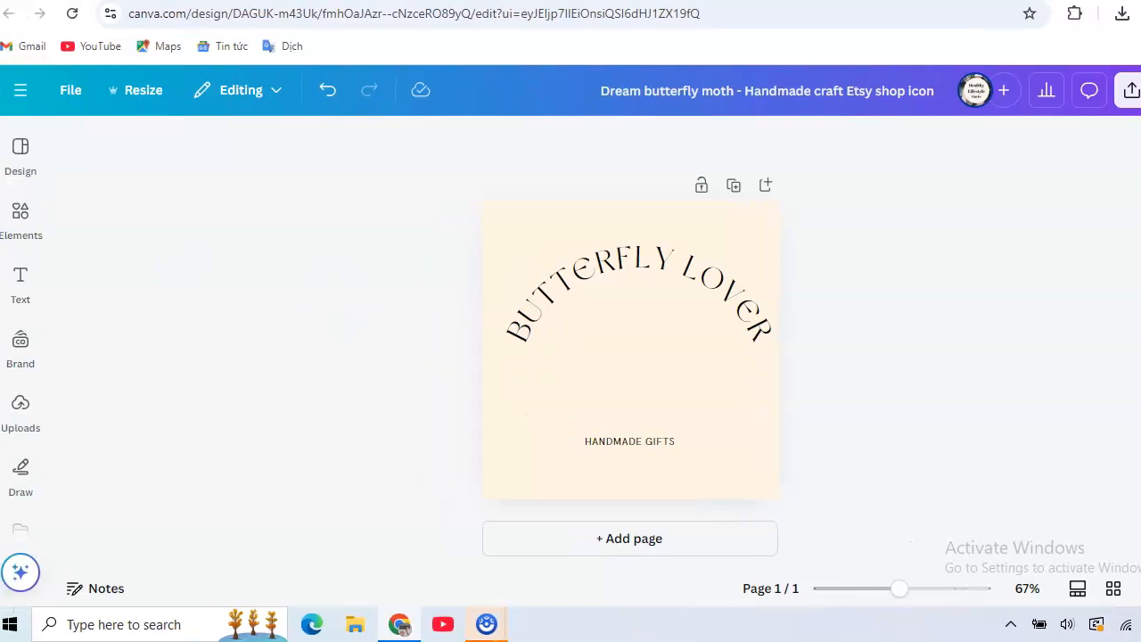
pyautogui.click(20, 214)
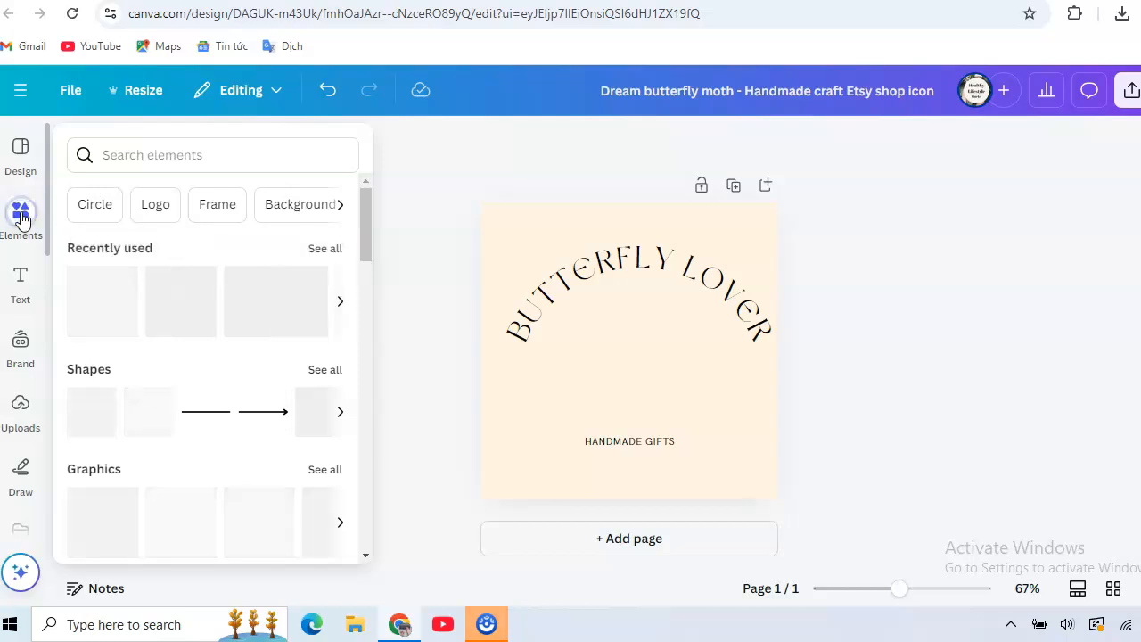
pyautogui.click(202, 149)
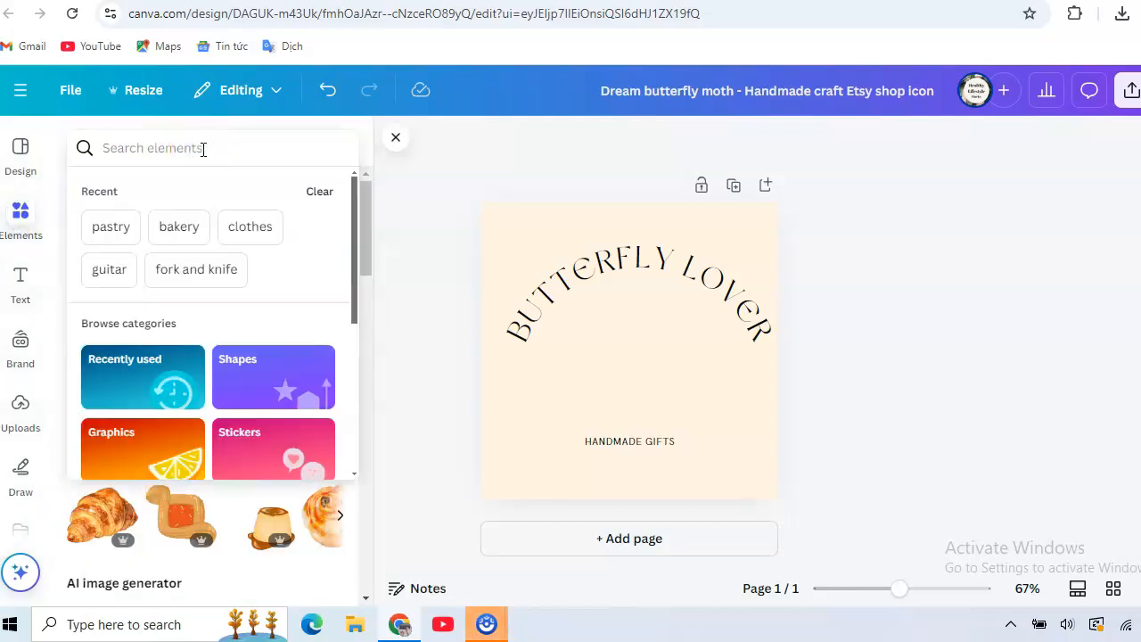
pyautogui.write('butterfly')
pyautogui.click(195, 155)
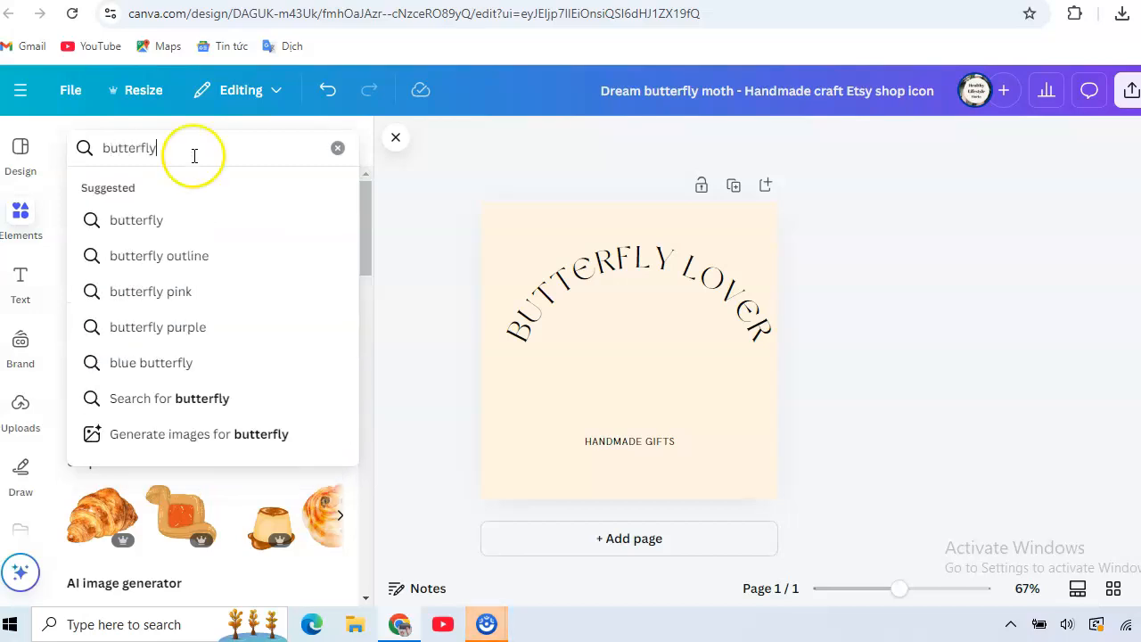
pyautogui.click(132, 221)
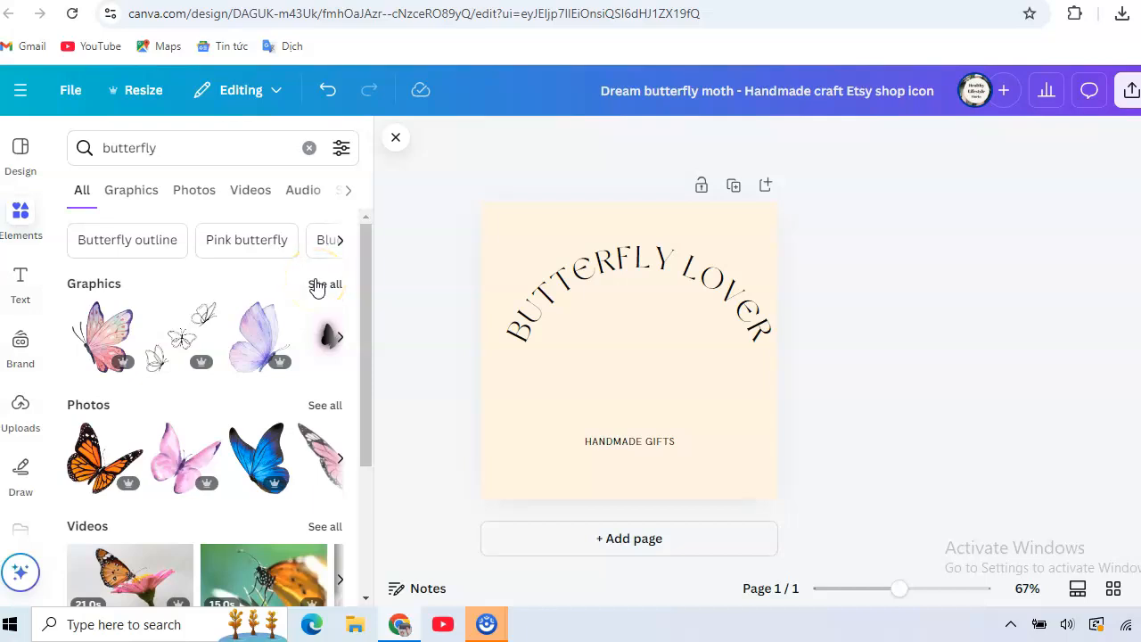
# Show all butterfly photos and add the purple butterfly with spread wings to the design
pyautogui.click(328, 408)
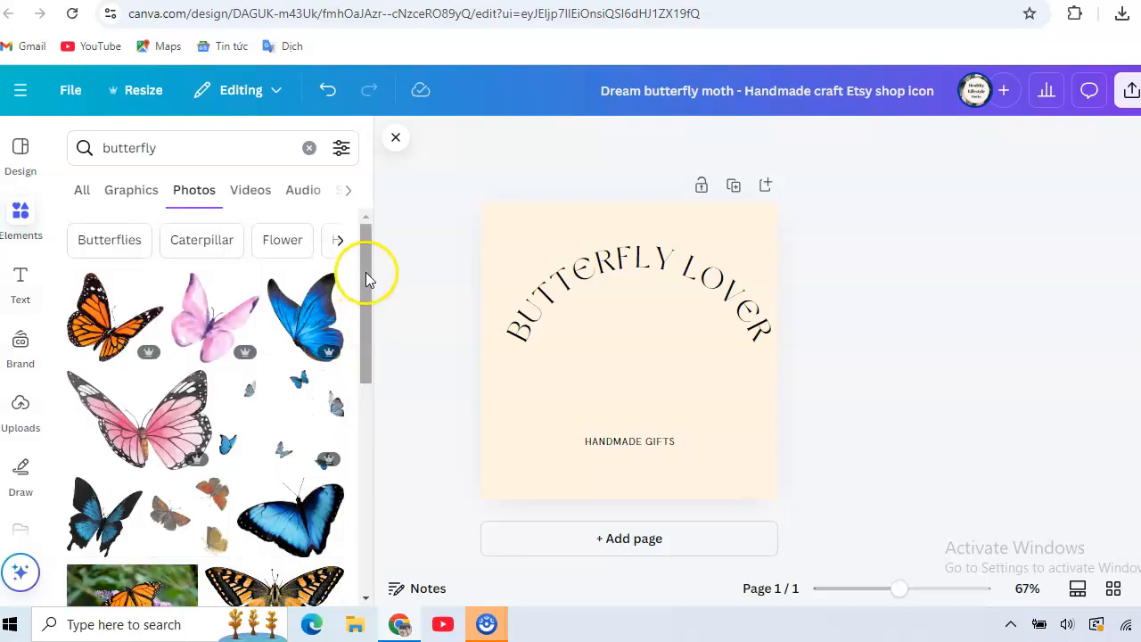
pyautogui.moveTo(365, 272); pyautogui.dragTo(371, 371)
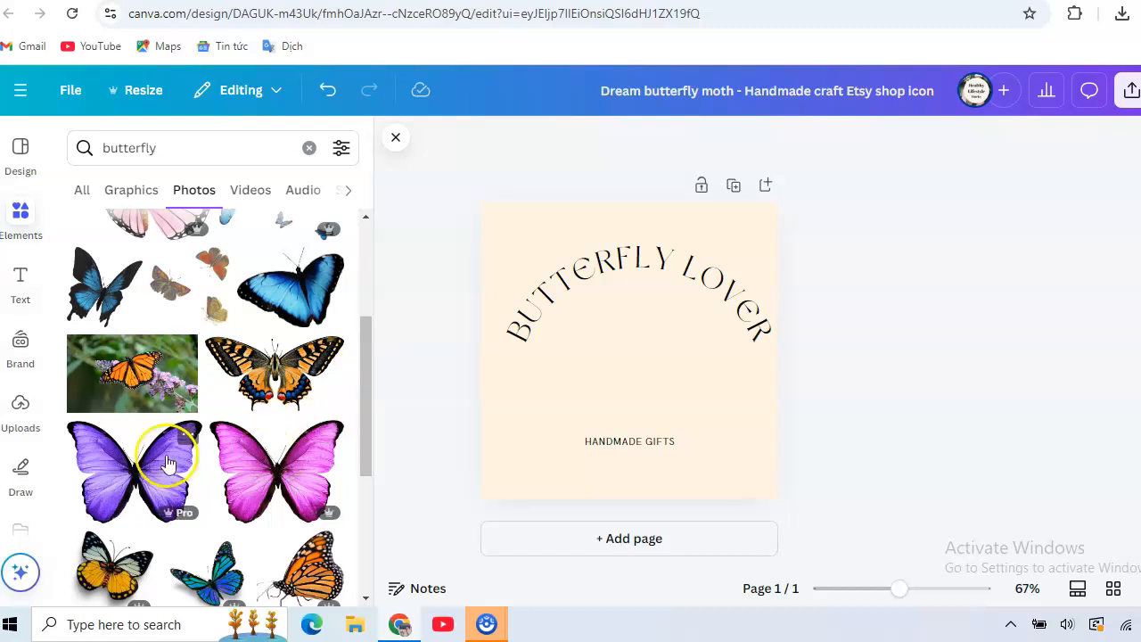
pyautogui.click(135, 459)
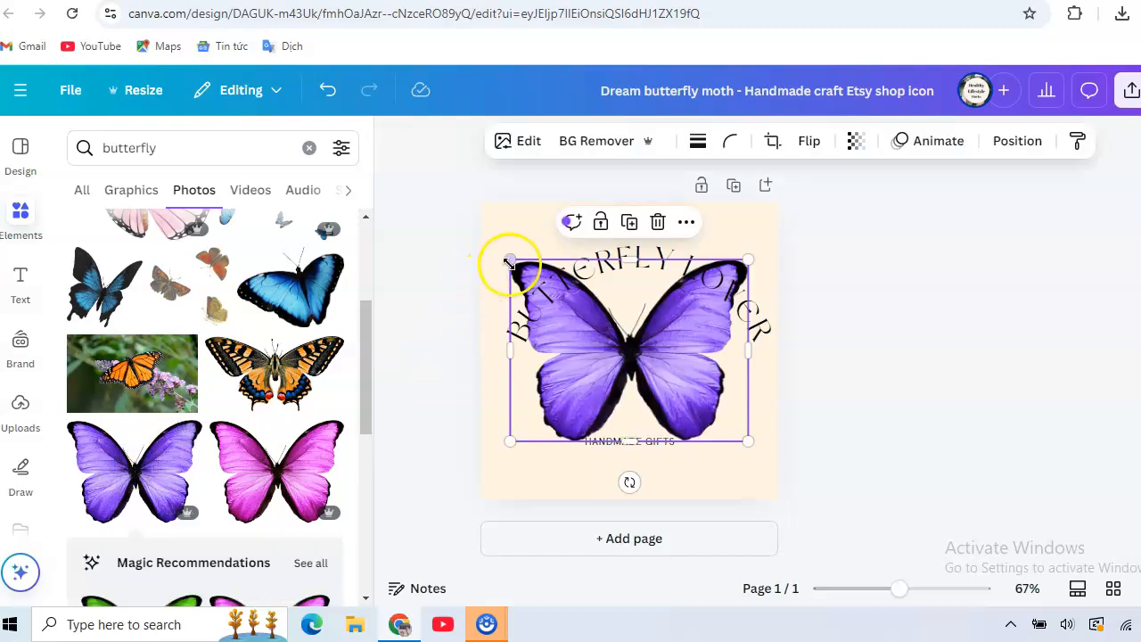
# Shrink the purple butterfly and position it beneath the curved title, just above the "HANDMADE GIFTS" line
pyautogui.moveTo(510, 261); pyautogui.dragTo(562, 301)
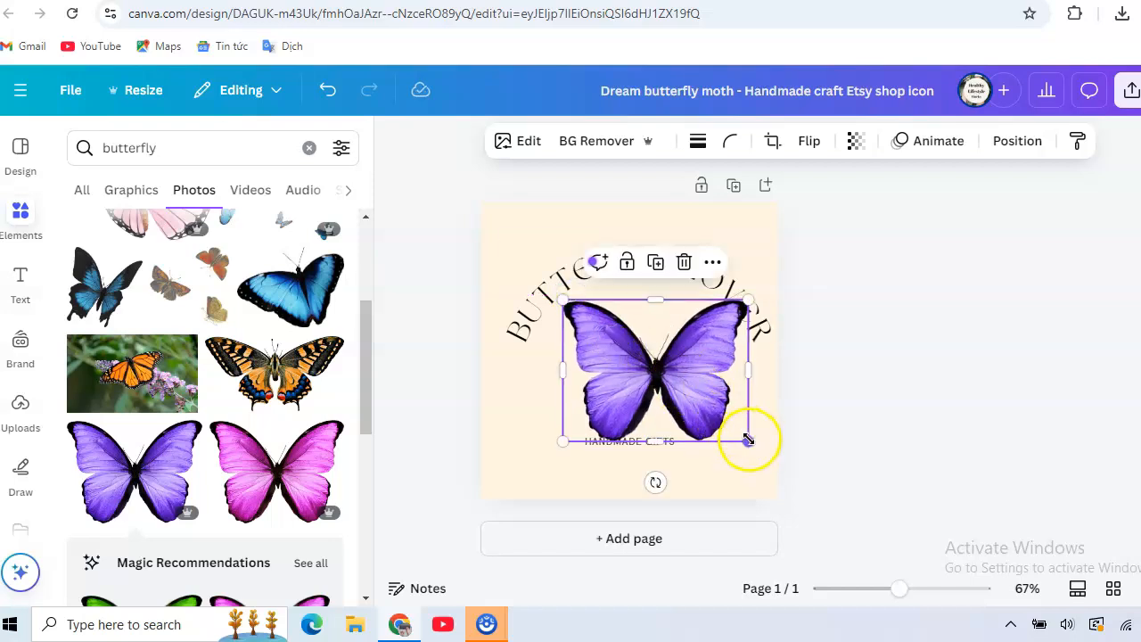
pyautogui.moveTo(747, 438); pyautogui.dragTo(744, 432)
pyautogui.moveTo(740, 427); pyautogui.dragTo(731, 428)
pyautogui.moveTo(618, 379); pyautogui.dragTo(612, 373)
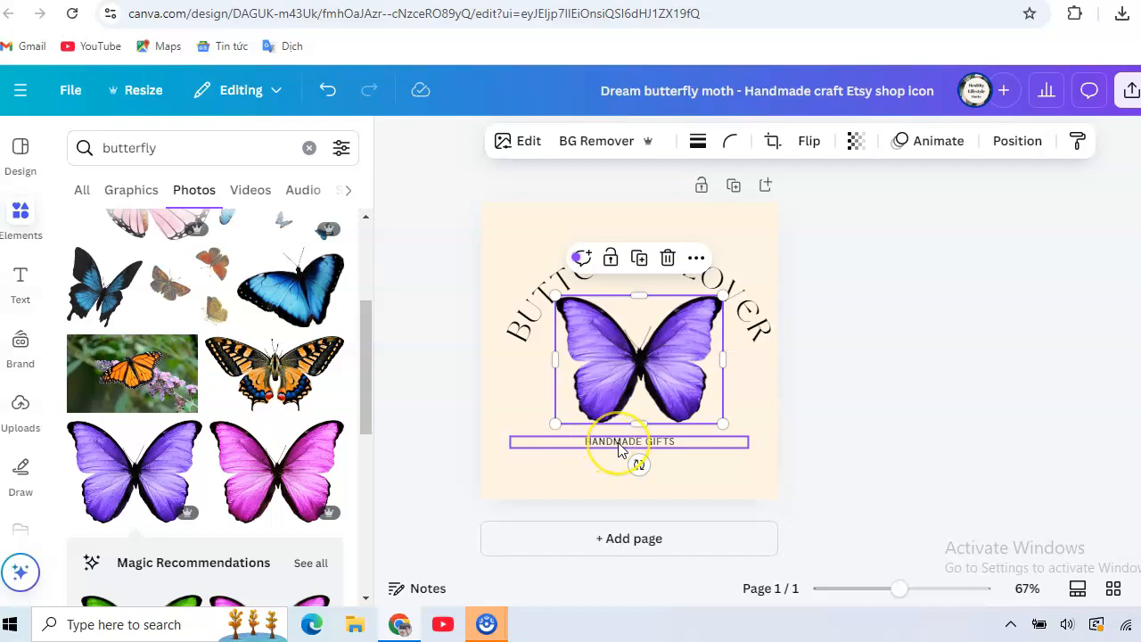
# Replace the "HANDMADE GIFTS" line beneath the butterfly with "DESIGN PRO GUIDE"
pyautogui.click(669, 440)
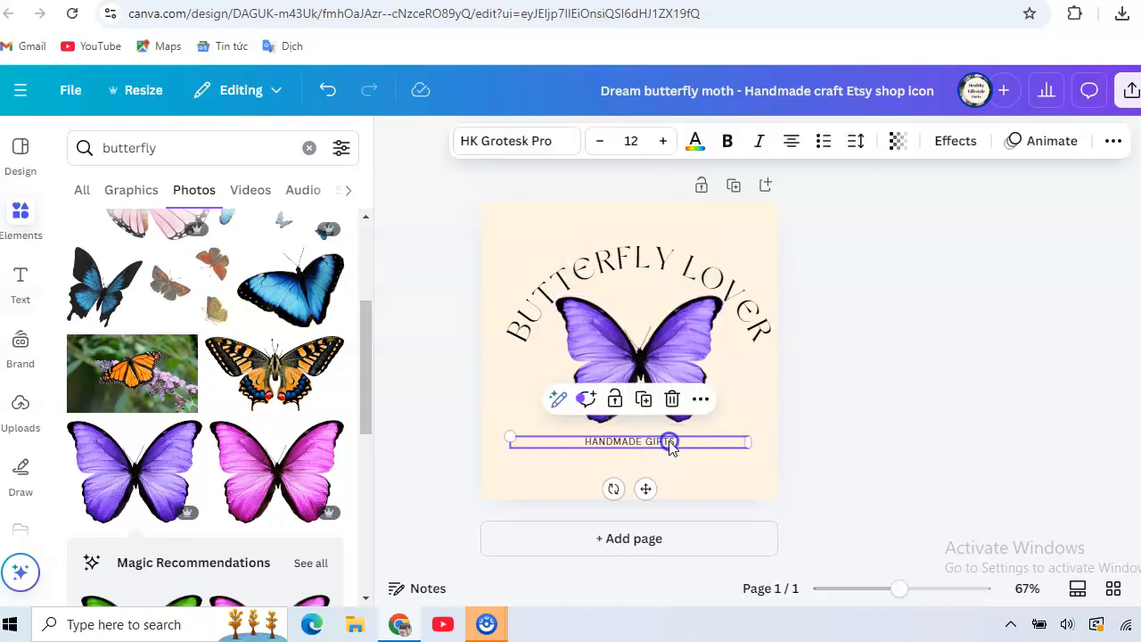
pyautogui.click(670, 441)
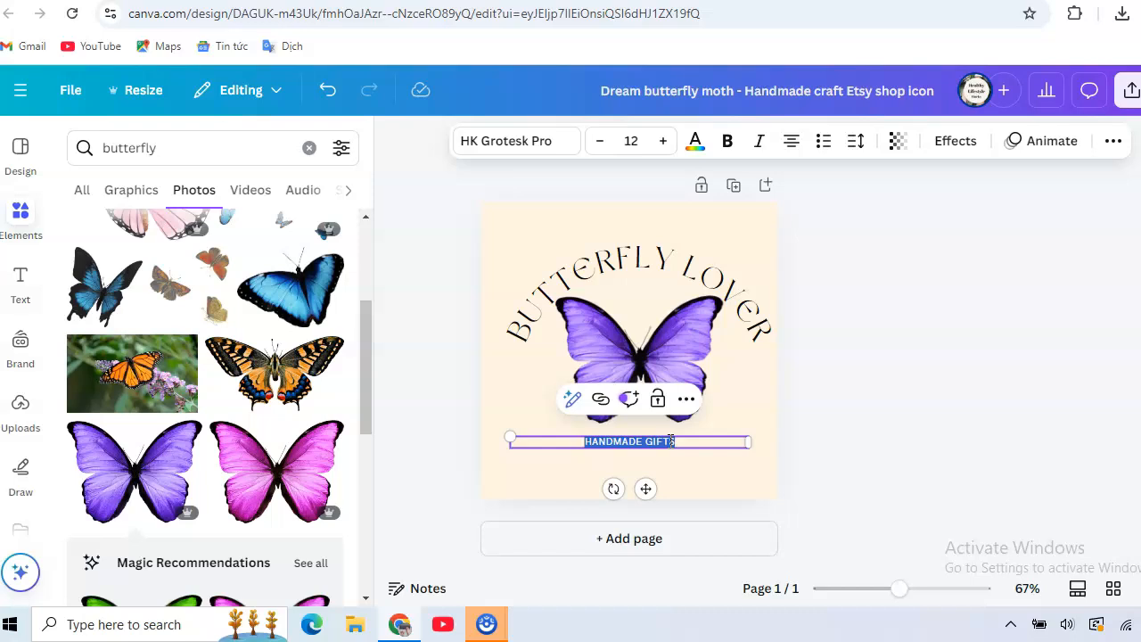
pyautogui.write('DESI')
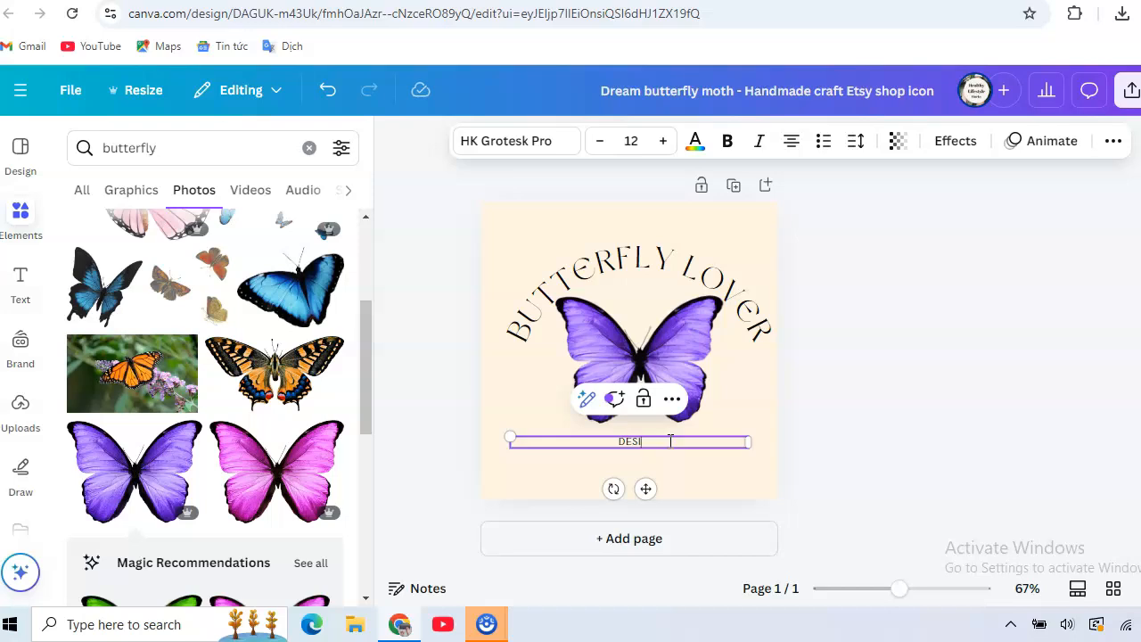
pyautogui.write('GN PRO GUIDE')
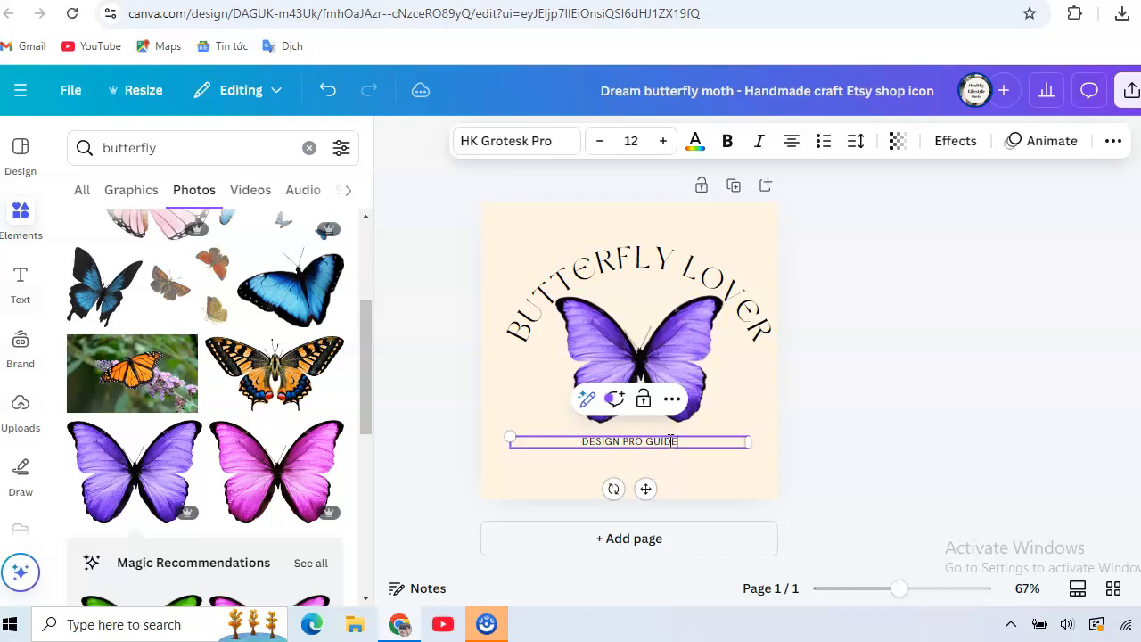
# Increase the font size of the whole "DESIGN PRO GUIDE" line to 21
pyautogui.doubleClick(670, 441)
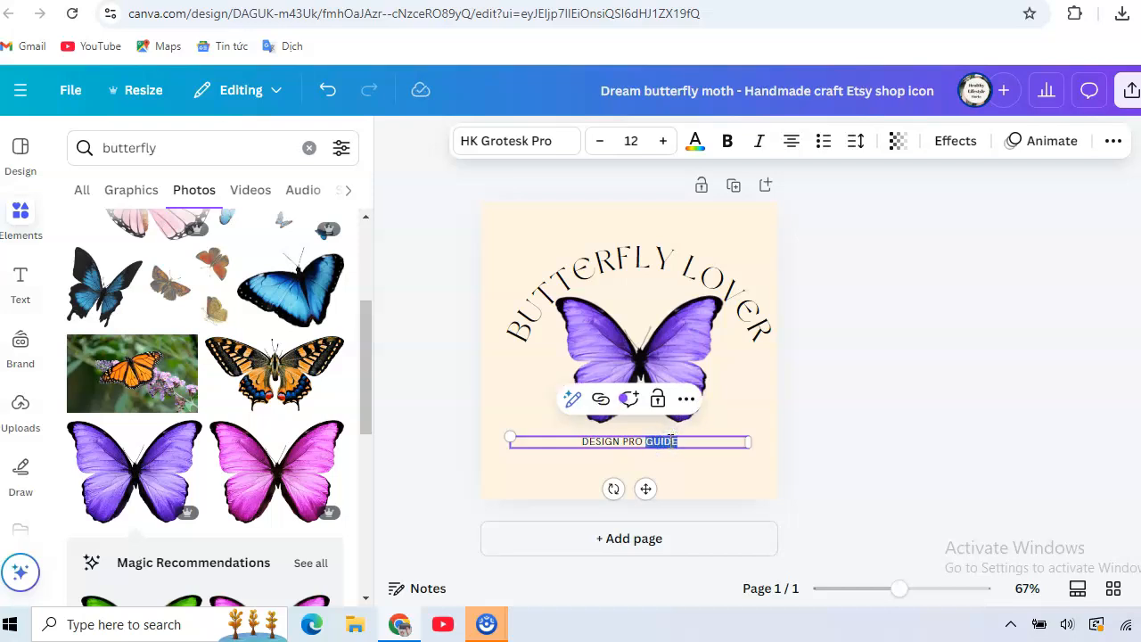
pyautogui.tripleClick(670, 440)
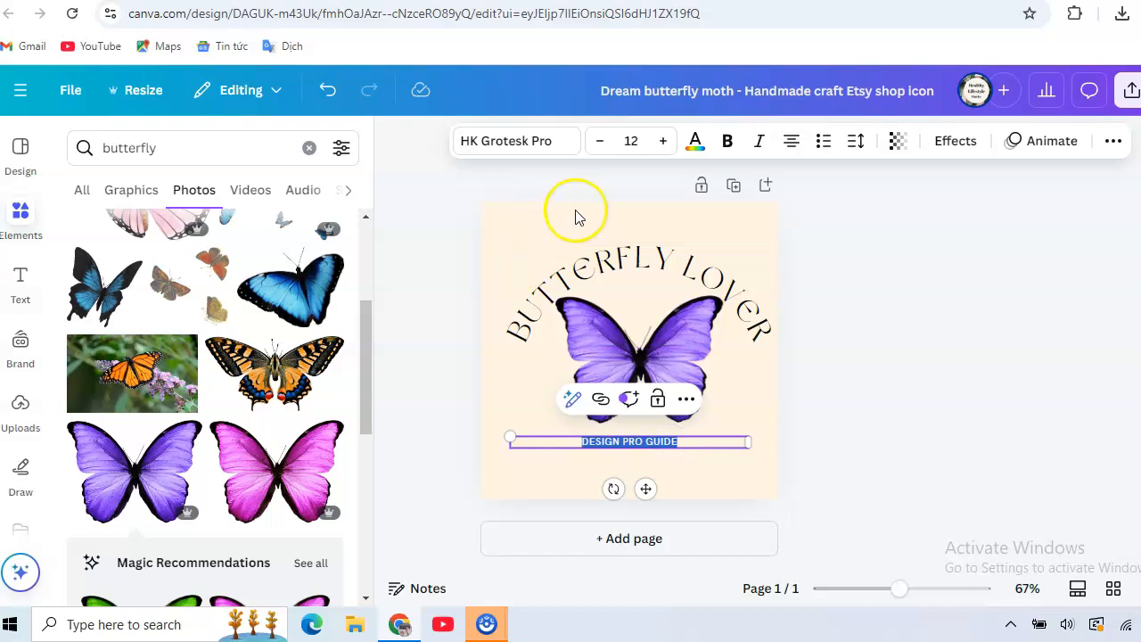
pyautogui.click(663, 142)
pyautogui.click(663, 143)
pyautogui.click(663, 142)
pyautogui.click(663, 143)
pyautogui.click(663, 142)
pyautogui.click(663, 142)
pyautogui.click(663, 143)
pyautogui.click(664, 143)
pyautogui.click(663, 143)
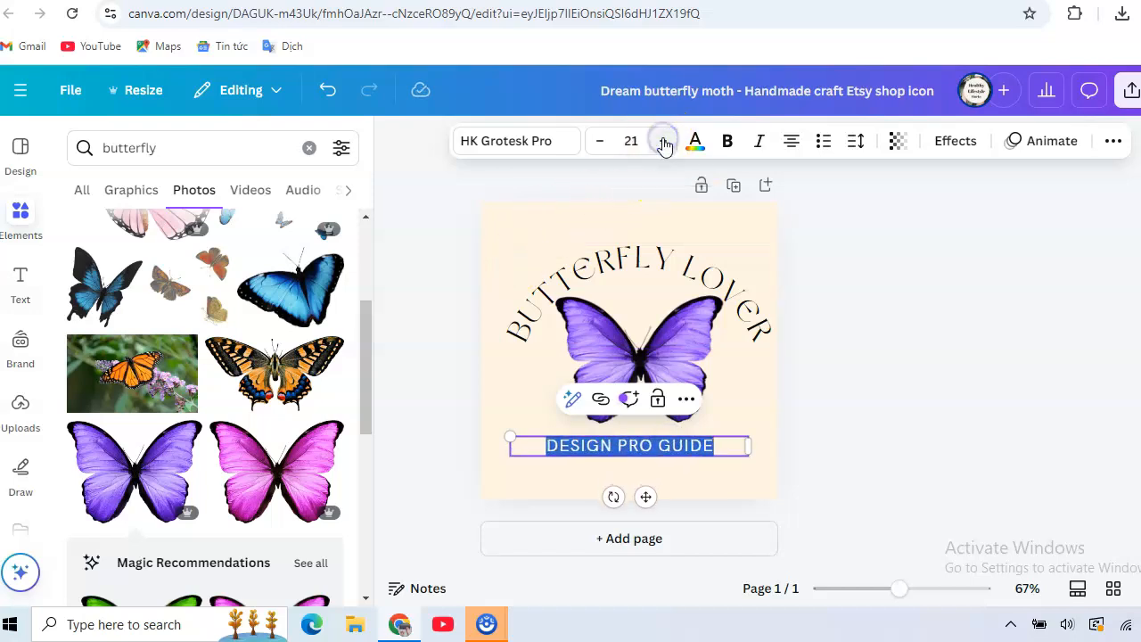
# Colour the "DESIGN PRO GUIDE" text bright red (#ff3131) from the default solid colours and deselect it
pyautogui.click(694, 142)
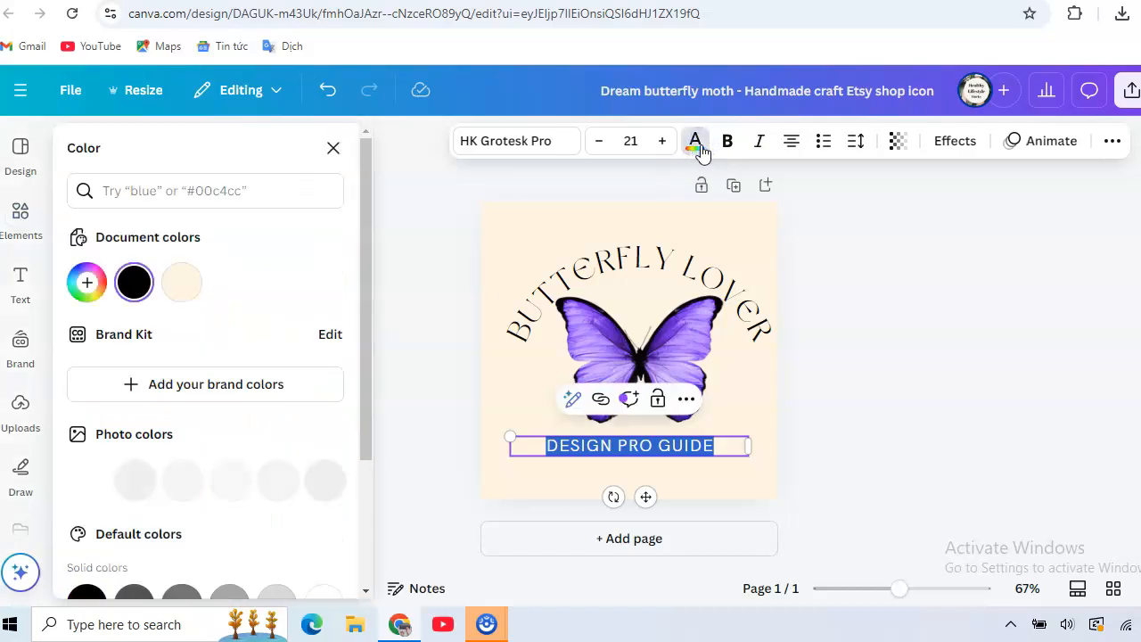
pyautogui.moveTo(366, 204); pyautogui.dragTo(367, 339)
pyautogui.click(86, 467)
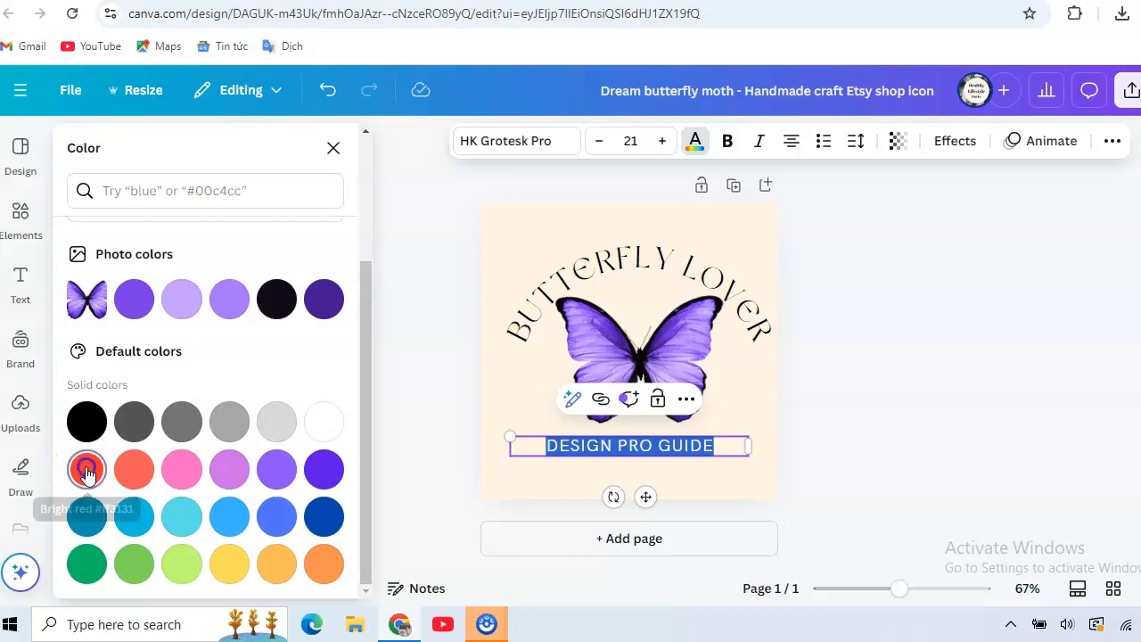
pyautogui.click(433, 395)
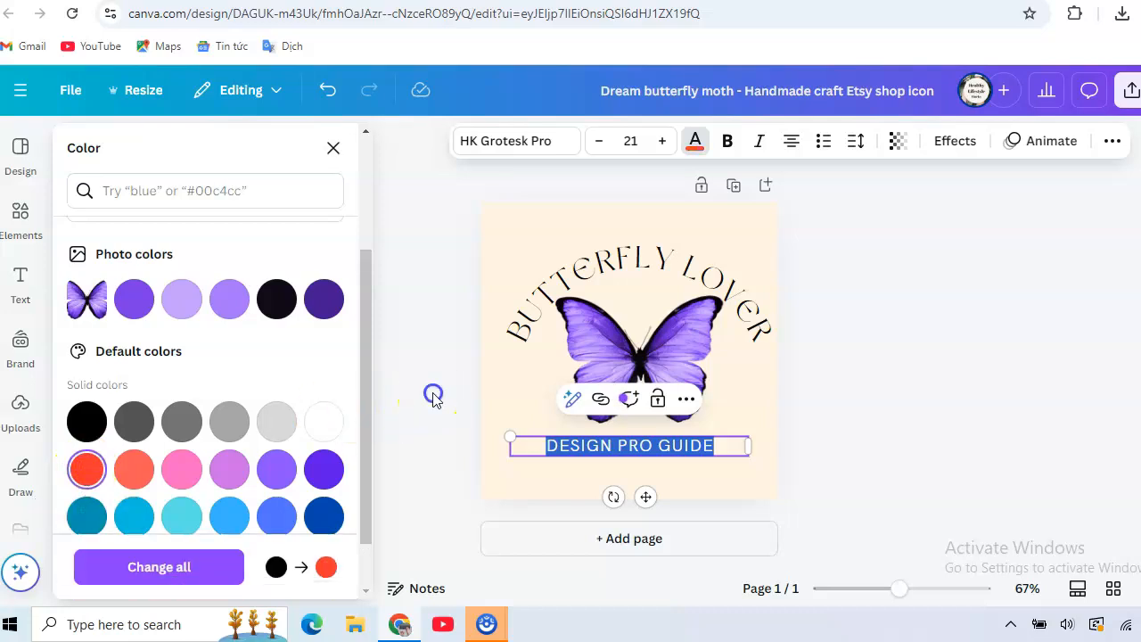
pyautogui.click(499, 401)
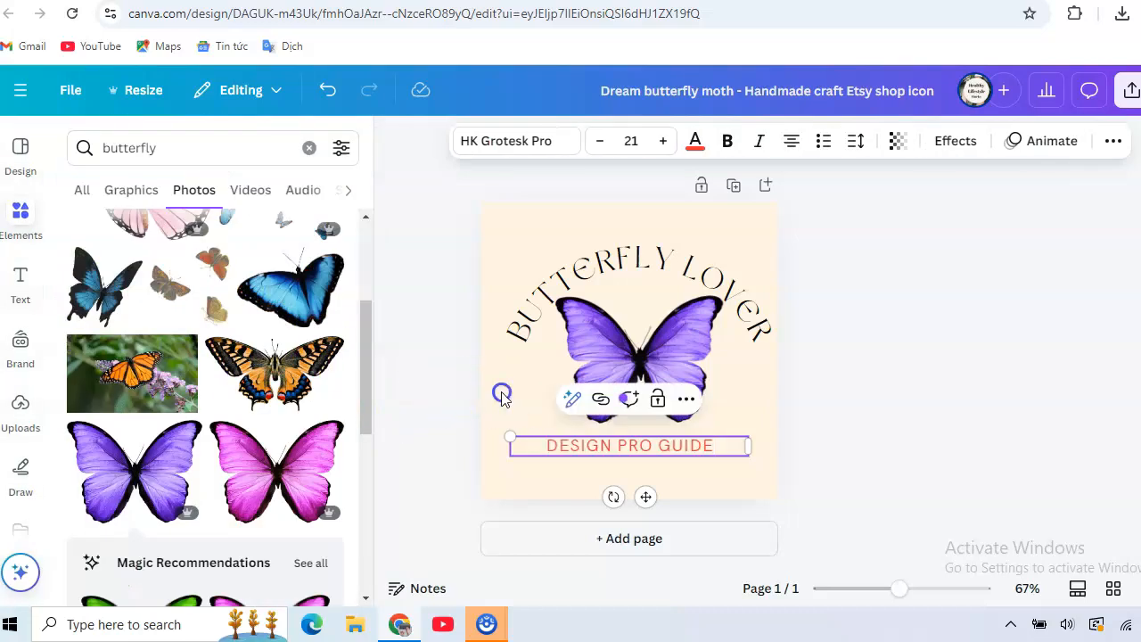
pyautogui.click(622, 453)
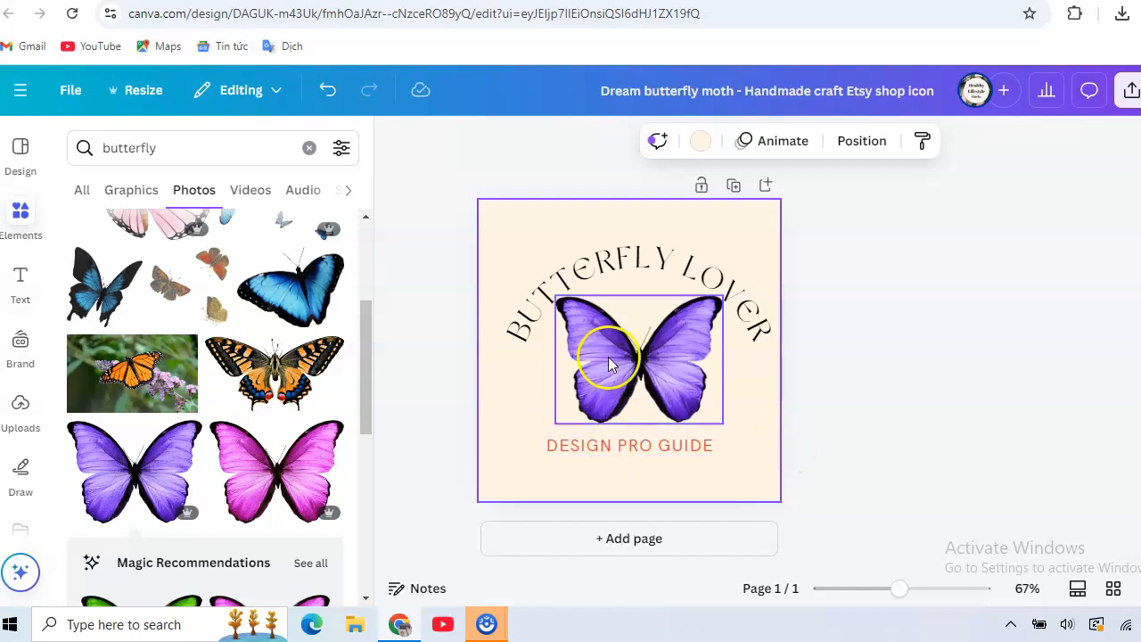
pyautogui.click(638, 343)
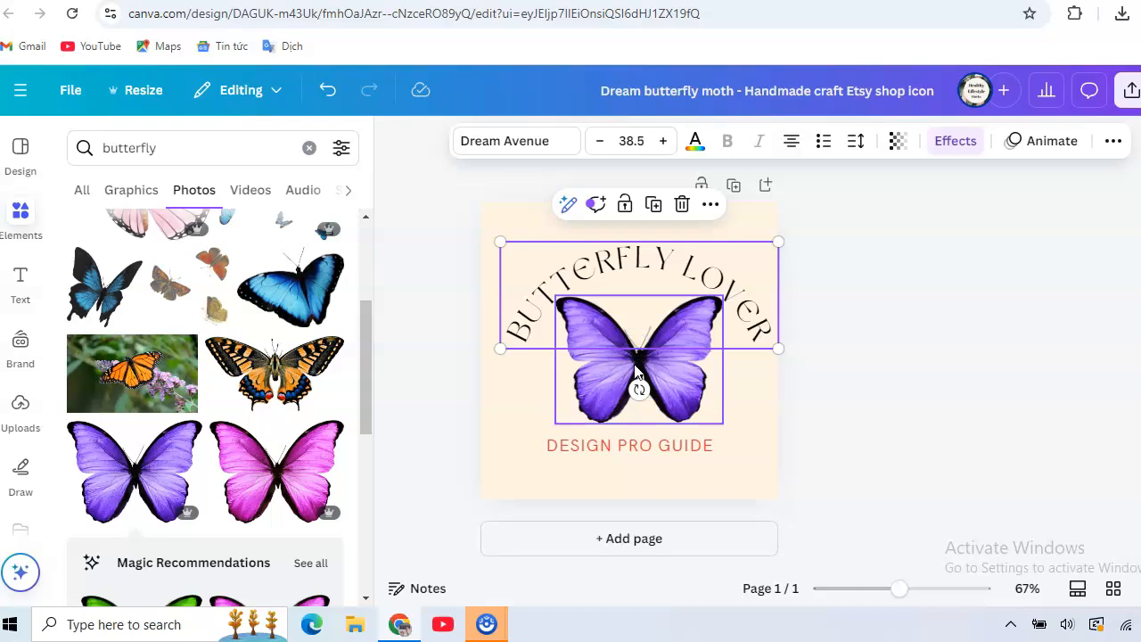
pyautogui.moveTo(635, 373); pyautogui.dragTo(631, 368)
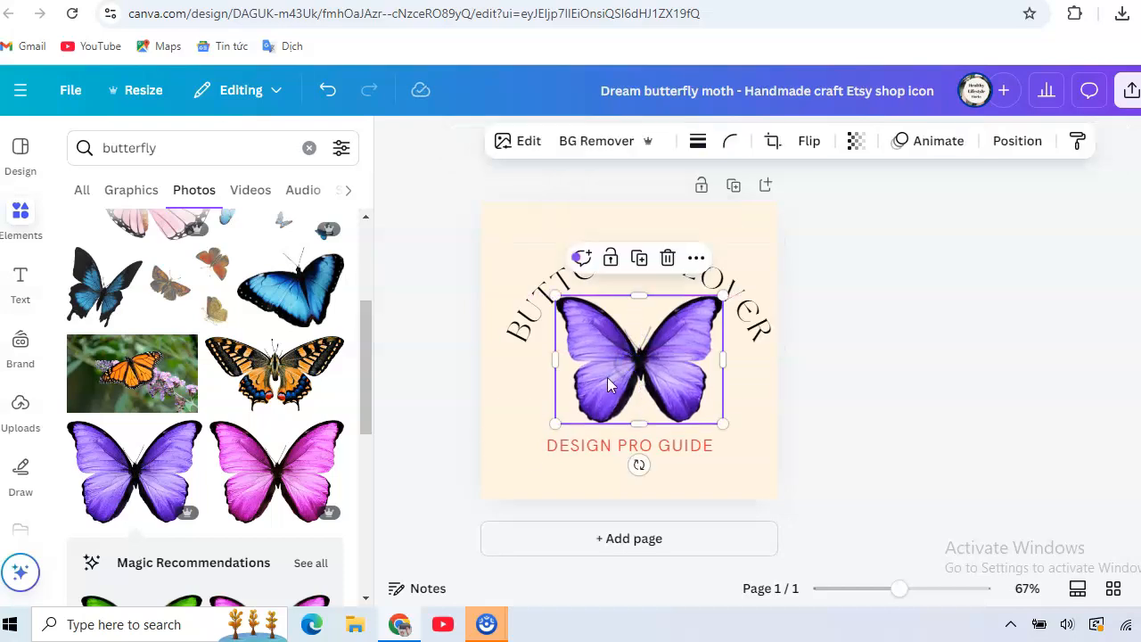
# Change the page background to the solid yellow #ffde59 from the default colours
pyautogui.click(497, 417)
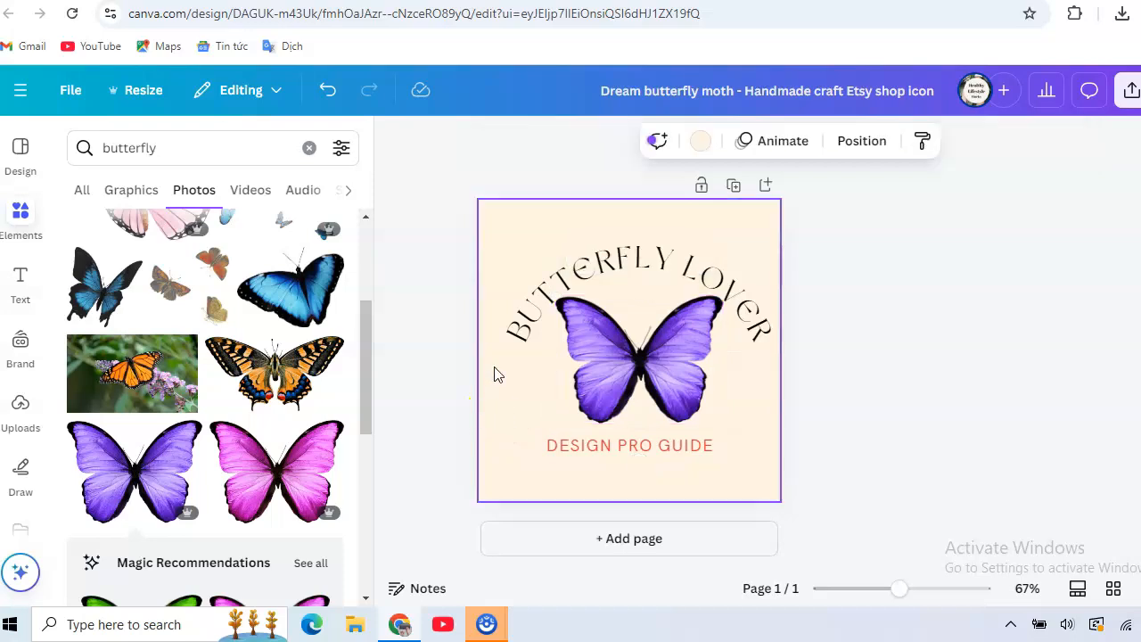
pyautogui.click(699, 151)
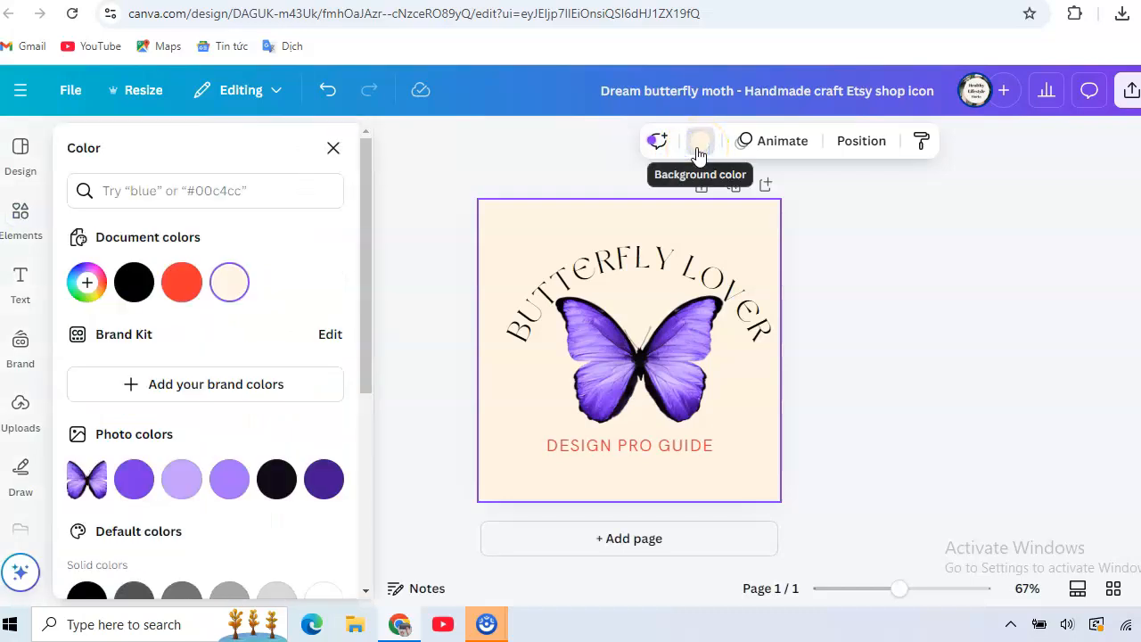
pyautogui.moveTo(364, 207); pyautogui.dragTo(373, 404)
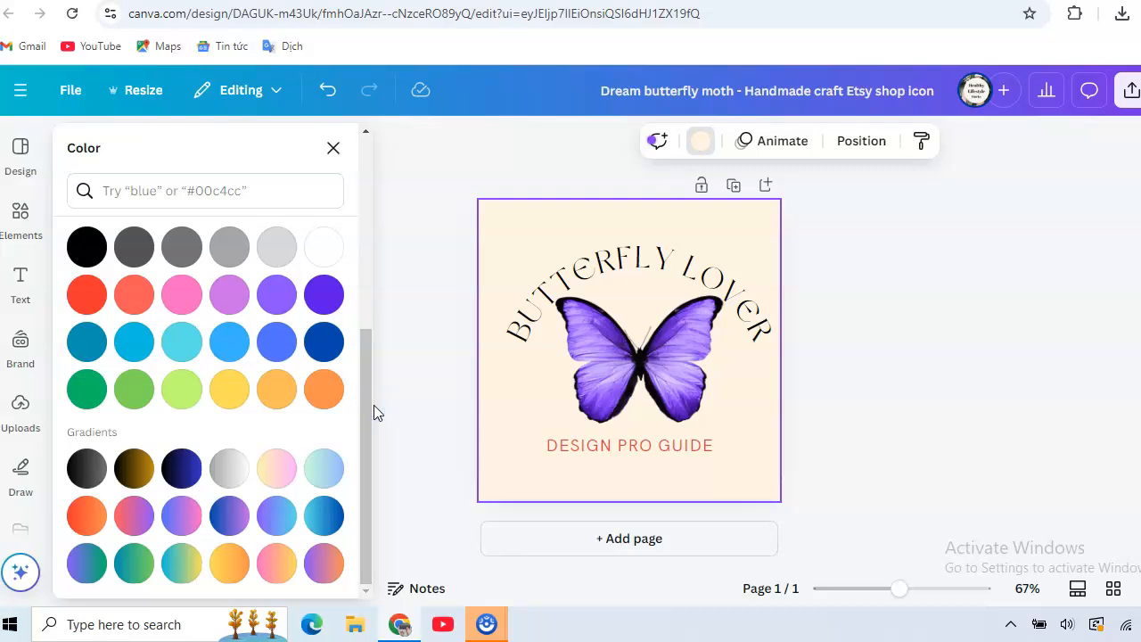
pyautogui.click(229, 392)
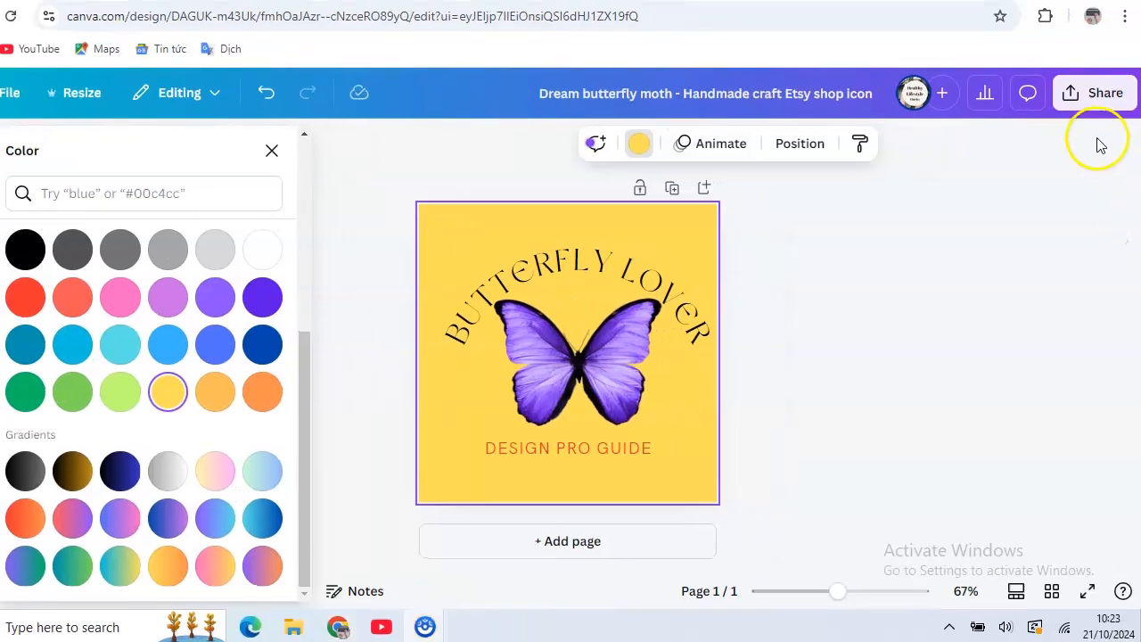
# Open the download settings for the finished logo design
pyautogui.click(1102, 93)
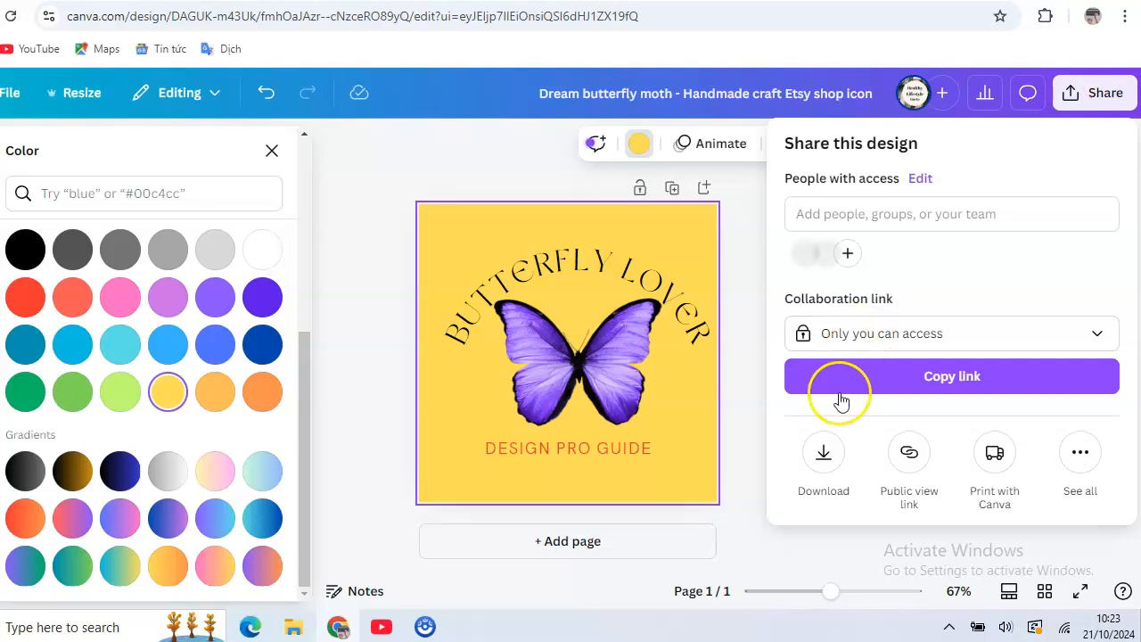
pyautogui.click(822, 454)
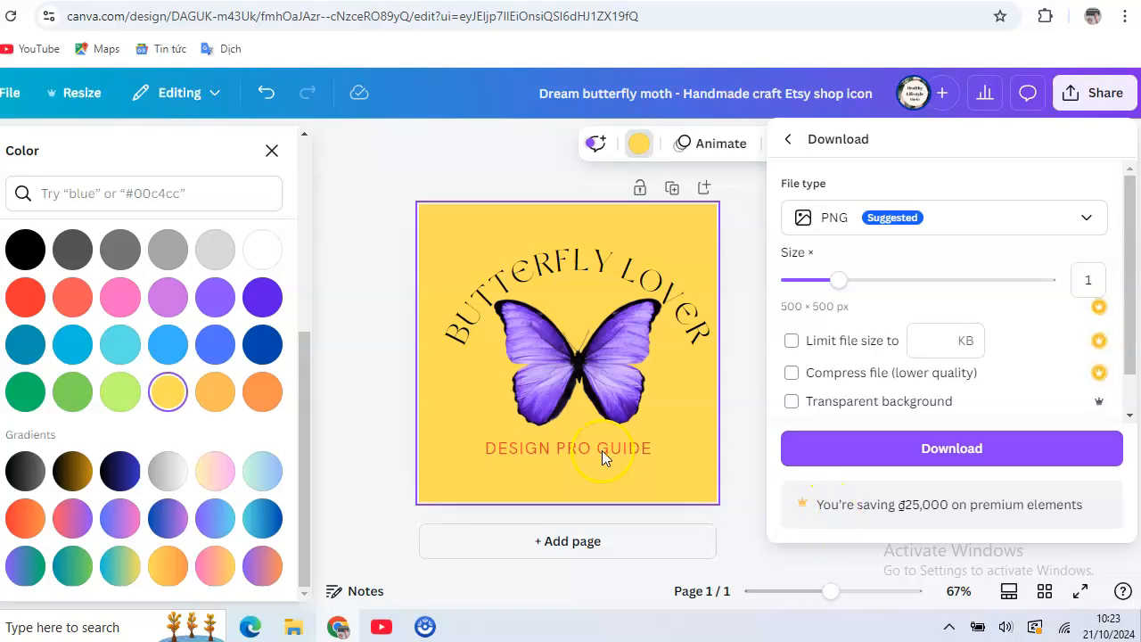
pyautogui.click(339, 335)
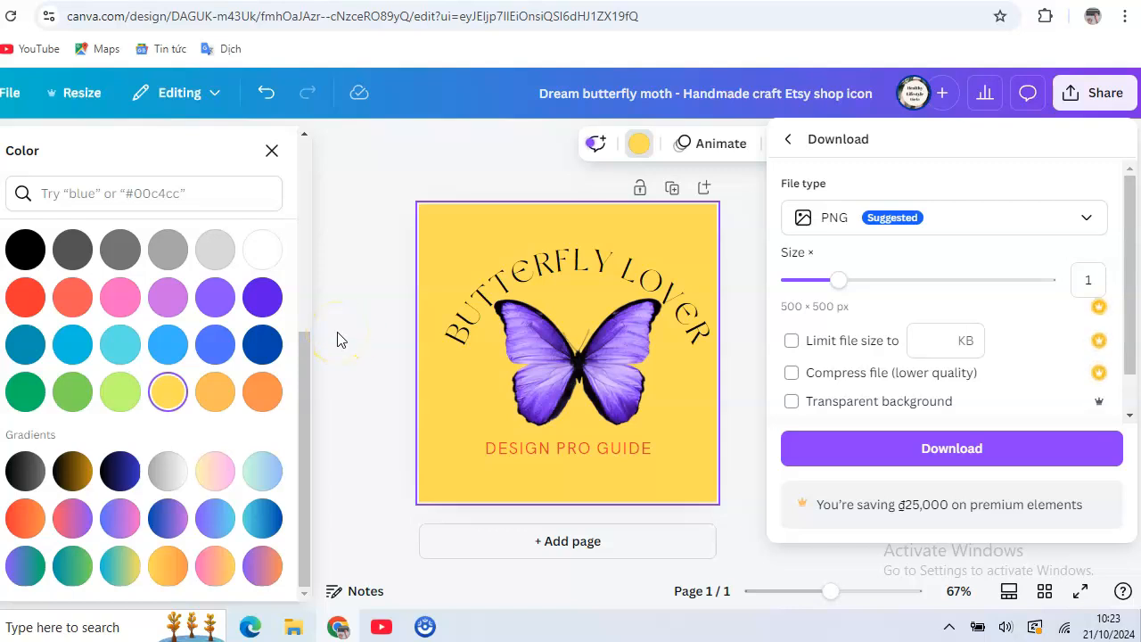